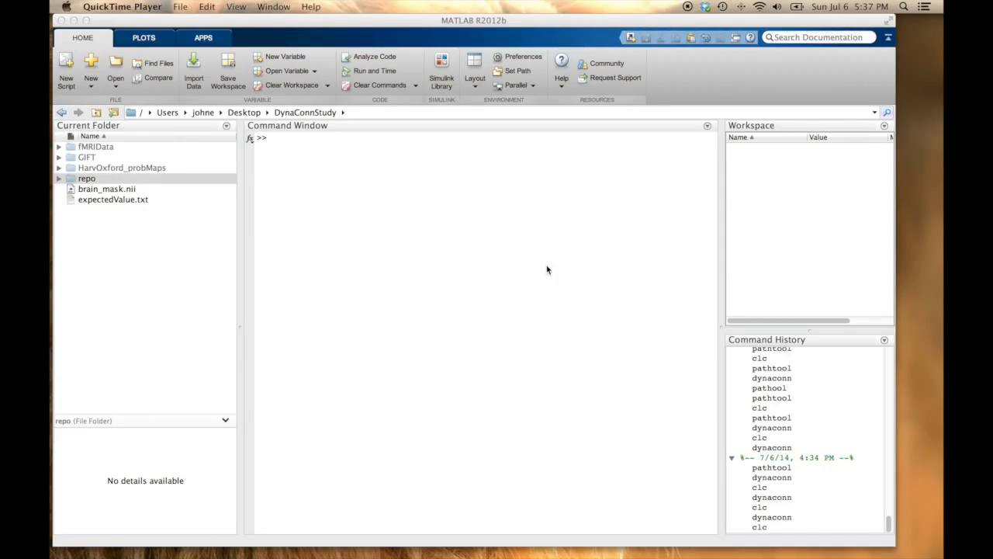
# - Launch the DynaConn toolbox by running the dynaconn command
pyautogui.click(547, 266)
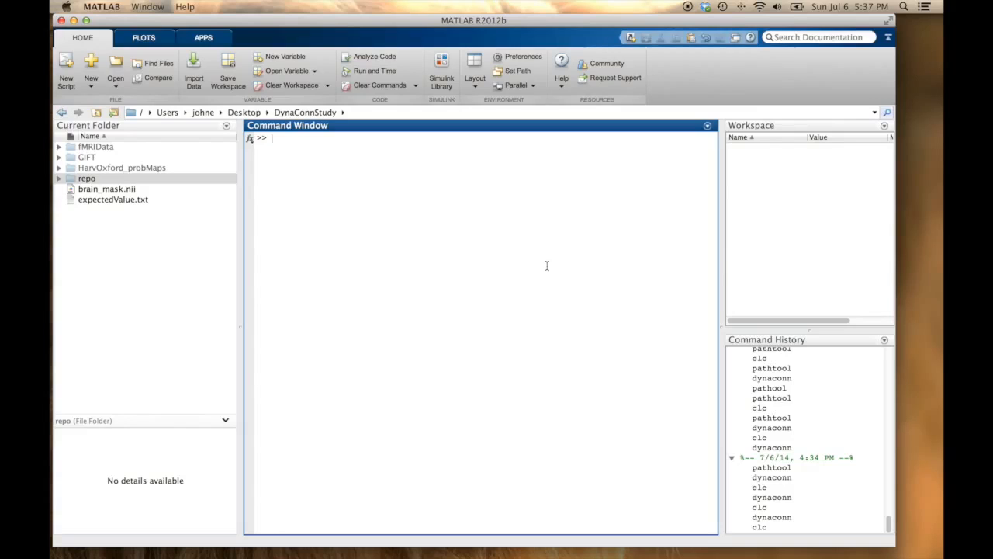
pyautogui.write('dynaconn')
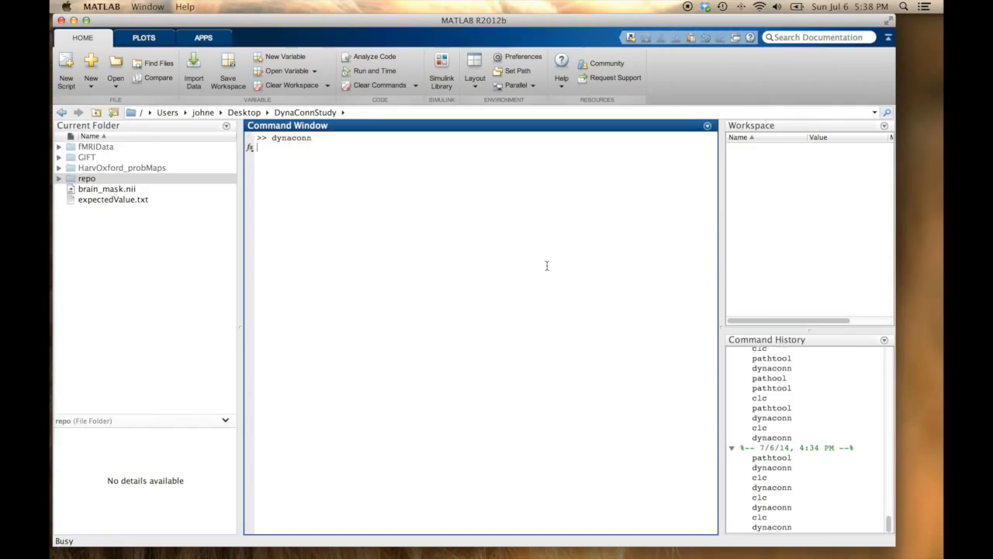
pyautogui.press('Return')
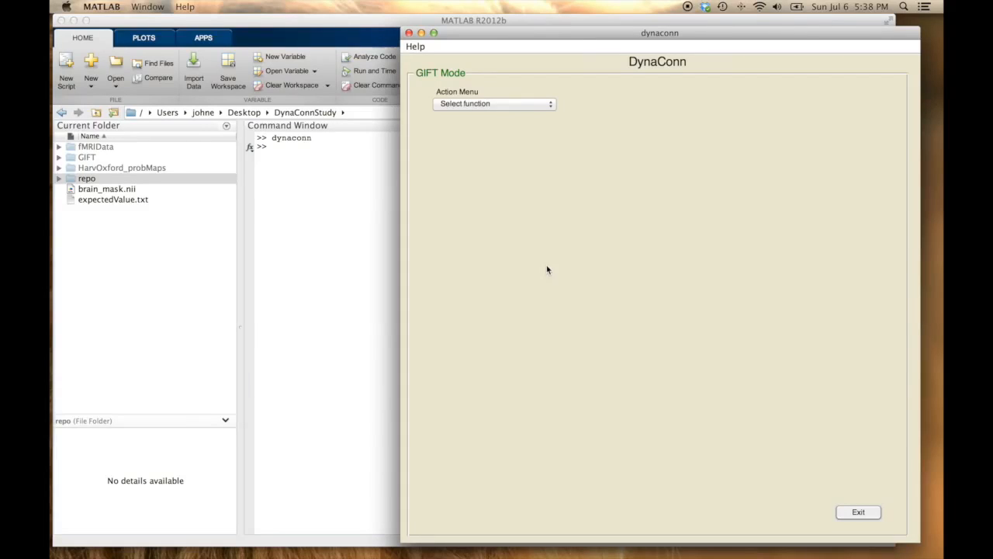
# - Change DynaConn to Region mode, to Group mode, and back to GIFT mode
pyautogui.click(495, 104)
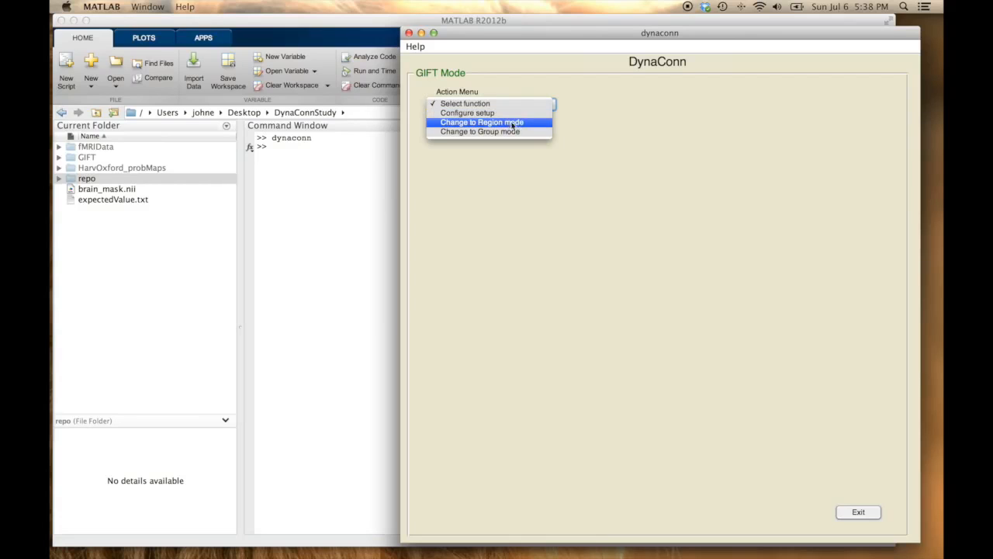
pyautogui.click(515, 126)
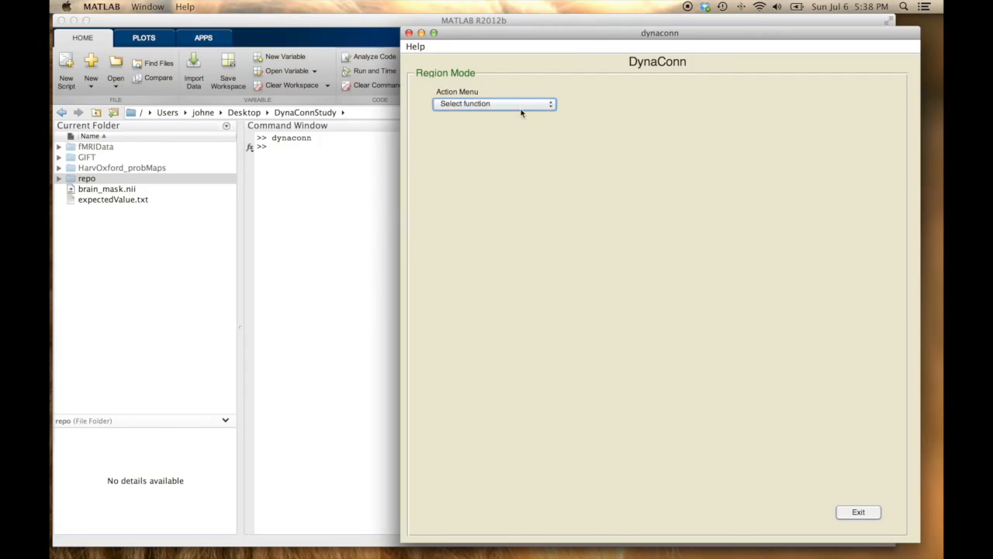
pyautogui.click(524, 108)
pyautogui.click(518, 131)
pyautogui.click(524, 105)
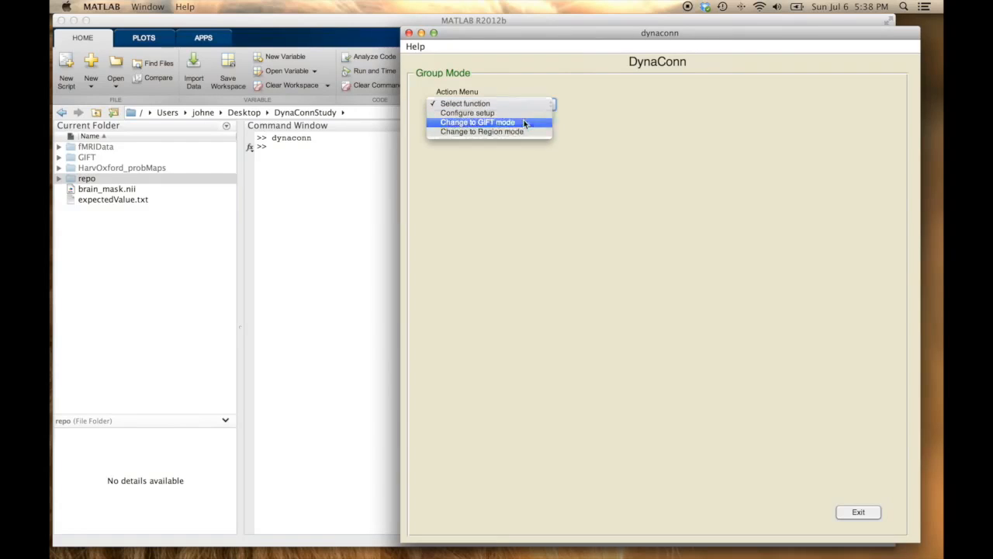
pyautogui.click(524, 123)
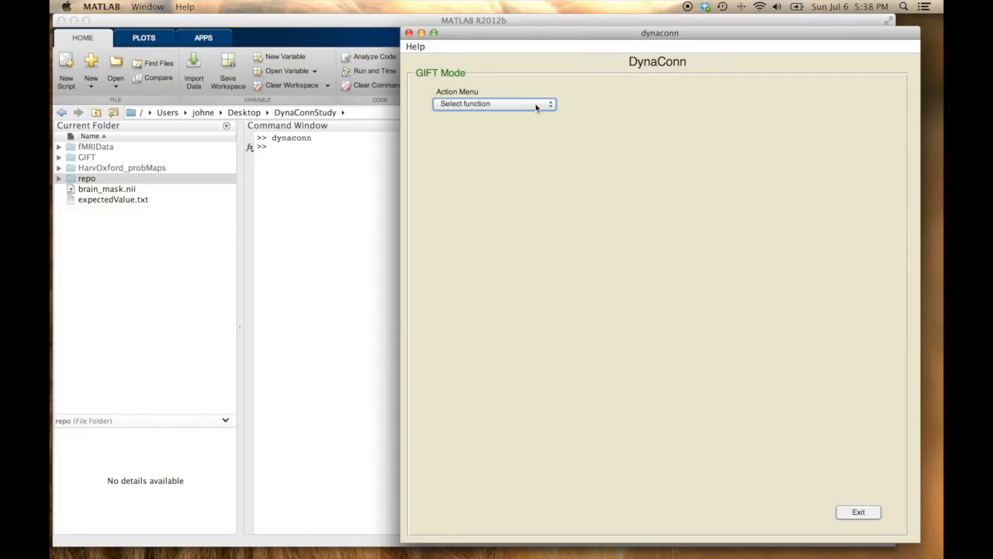
# - Start configuring the setup with a new folder named DFCOUT inside DynaConnStudy as the analysis output directory
pyautogui.click(535, 108)
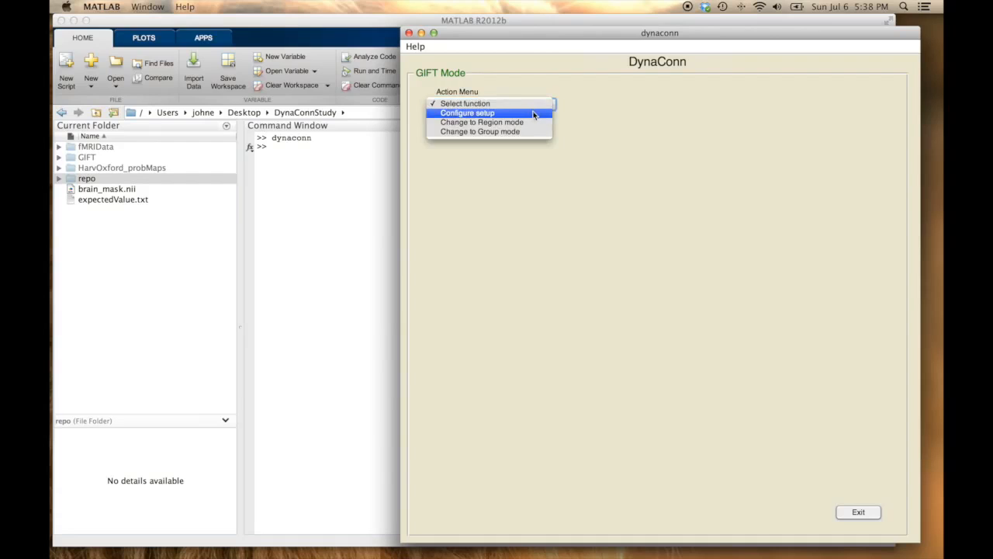
pyautogui.click(533, 114)
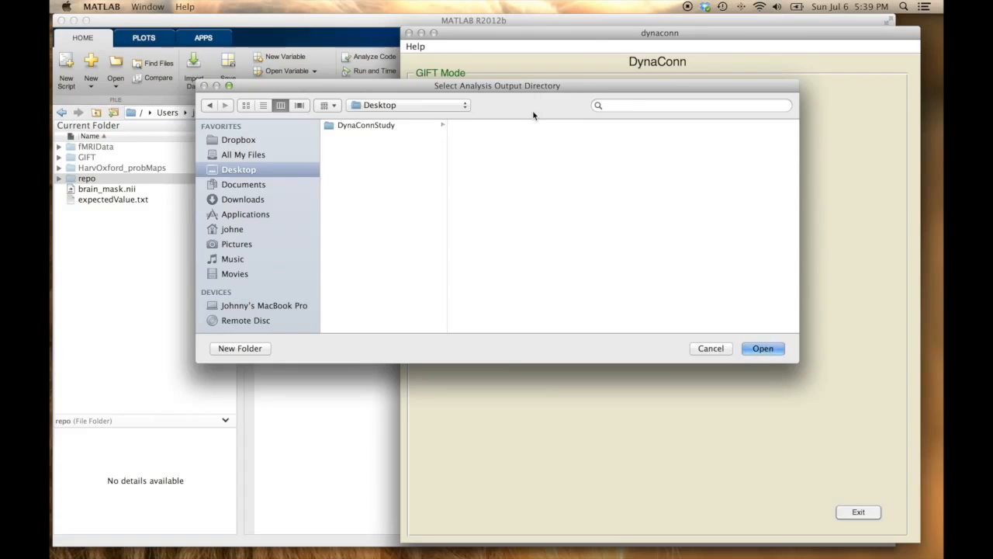
pyautogui.click(411, 124)
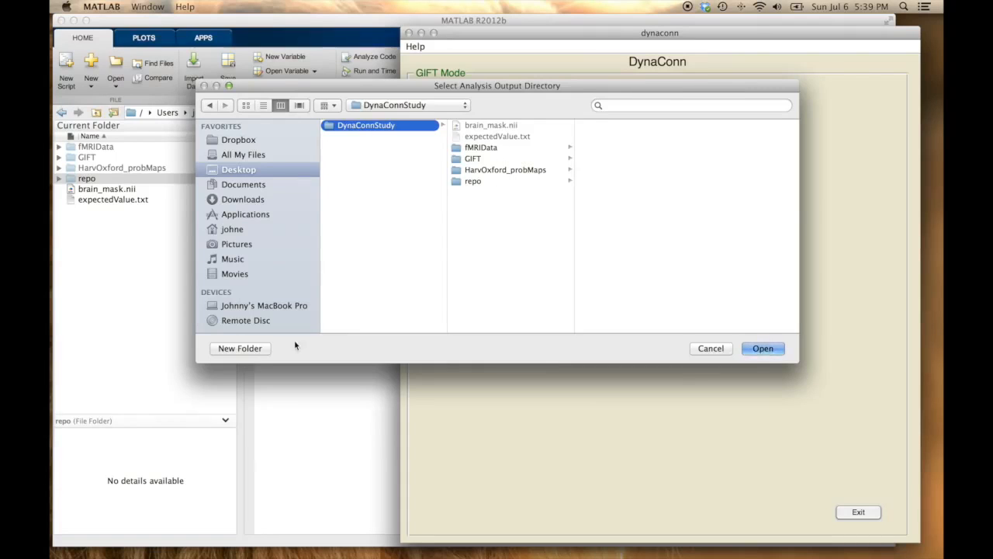
pyautogui.click(253, 349)
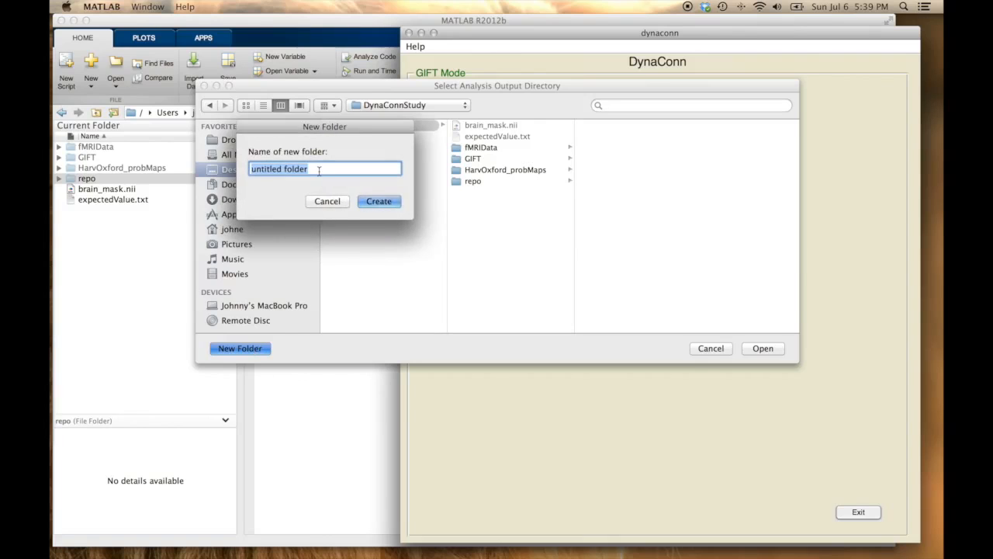
pyautogui.write('DFCOUT')
pyautogui.click(378, 200)
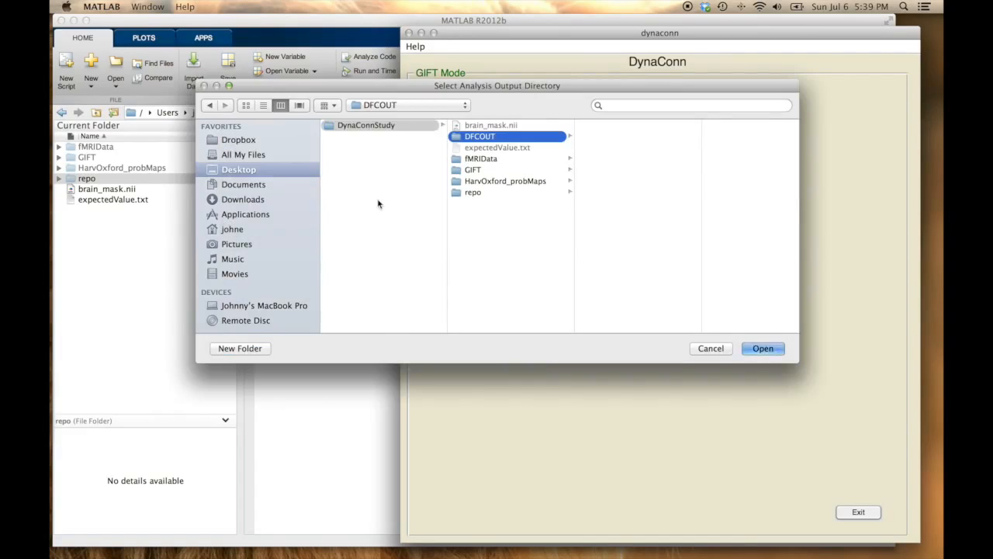
pyautogui.click(761, 348)
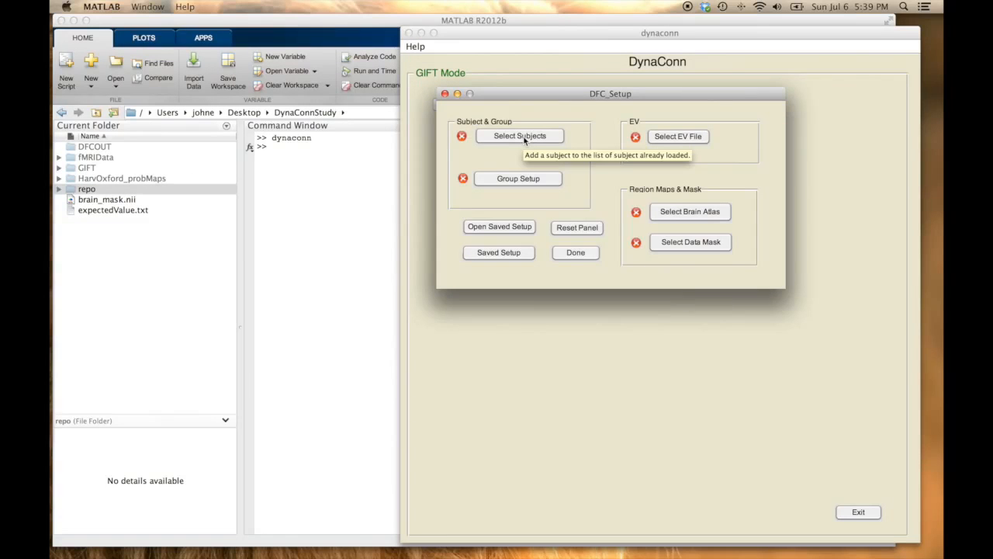
# - Add all subjects from the GIFT folder in DynaConnStudy to the subject list and finish the subject selection
pyautogui.click(524, 141)
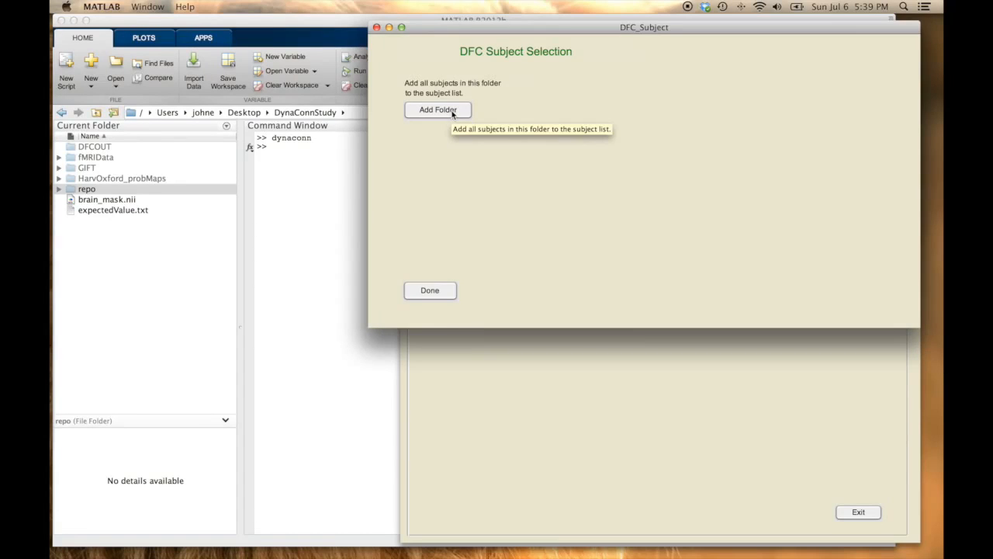
pyautogui.click(454, 112)
pyautogui.click(385, 125)
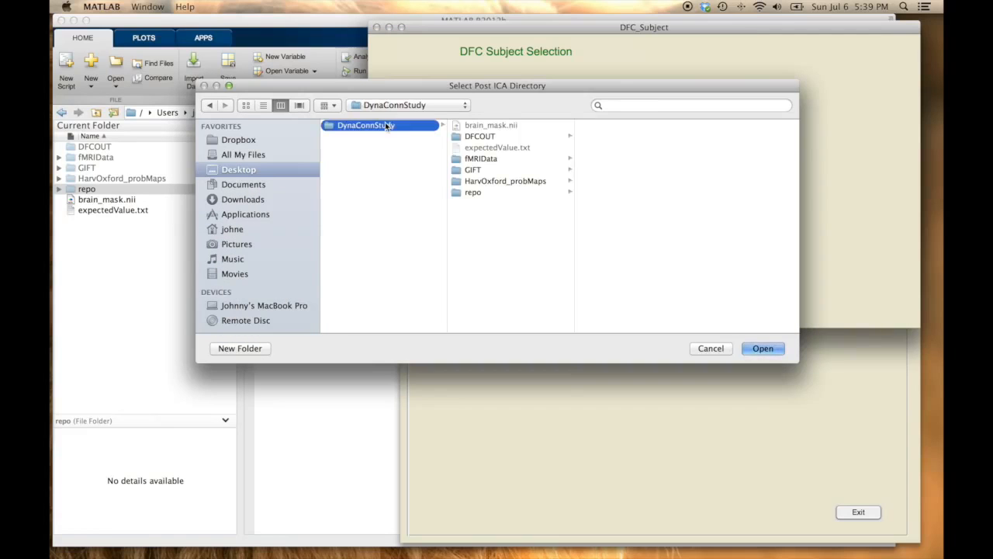
pyautogui.click(491, 171)
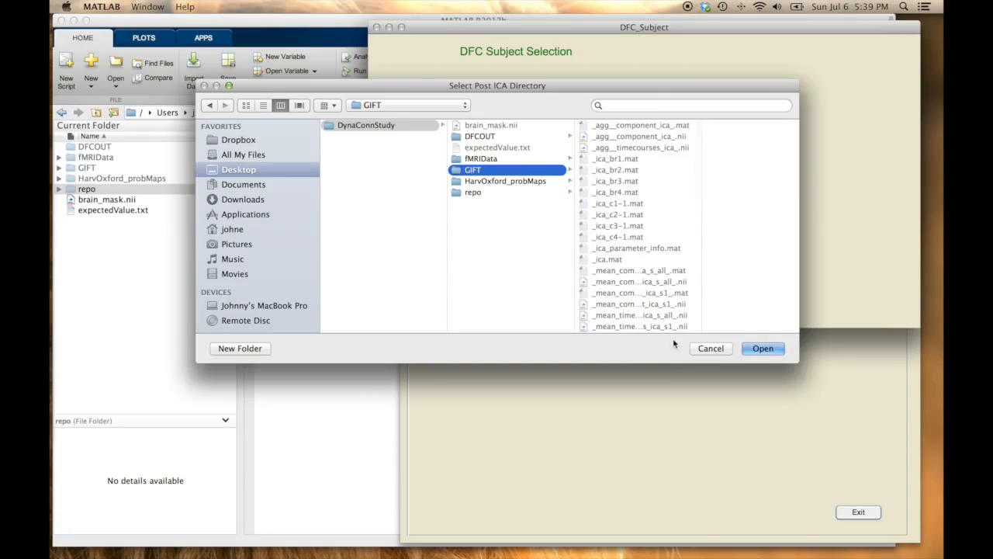
pyautogui.click(762, 348)
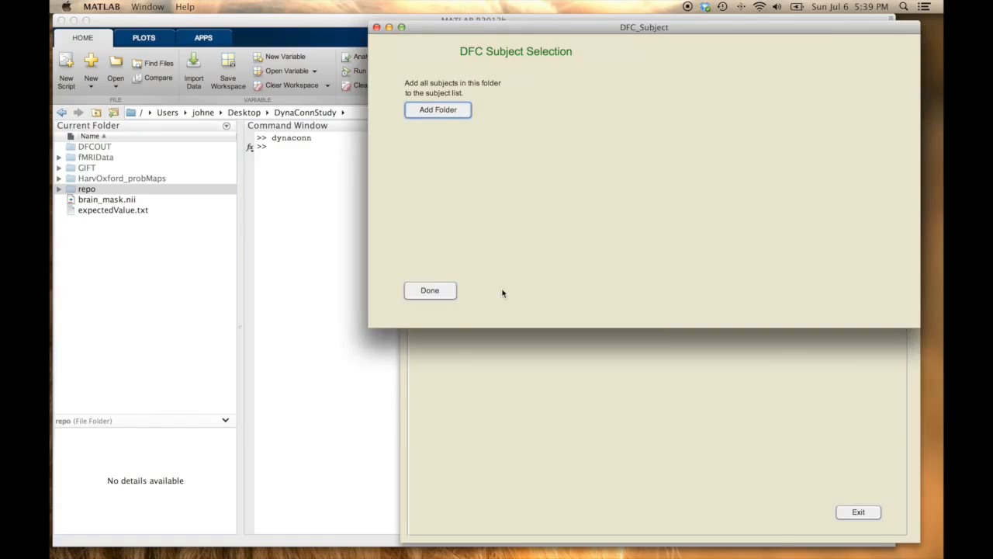
pyautogui.click(446, 290)
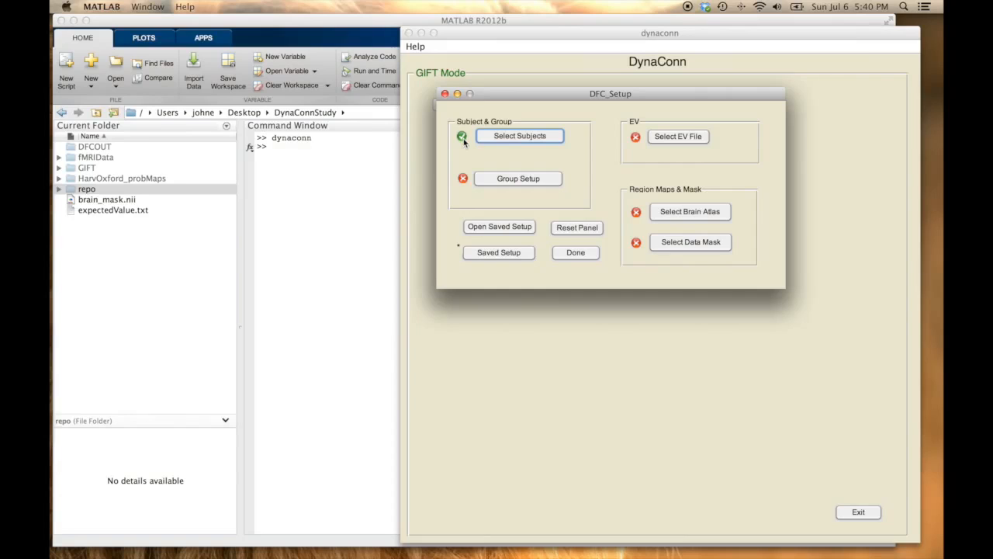
# - Build the group configuration, assign group2_subj1 and group2_subj2 to group 2, and finish the group setup
pyautogui.click(513, 179)
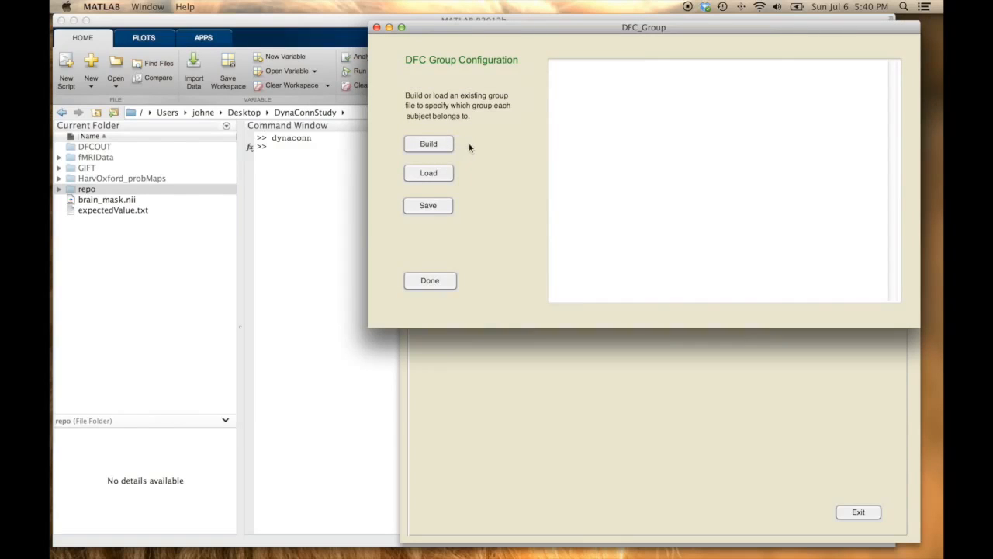
pyautogui.click(425, 149)
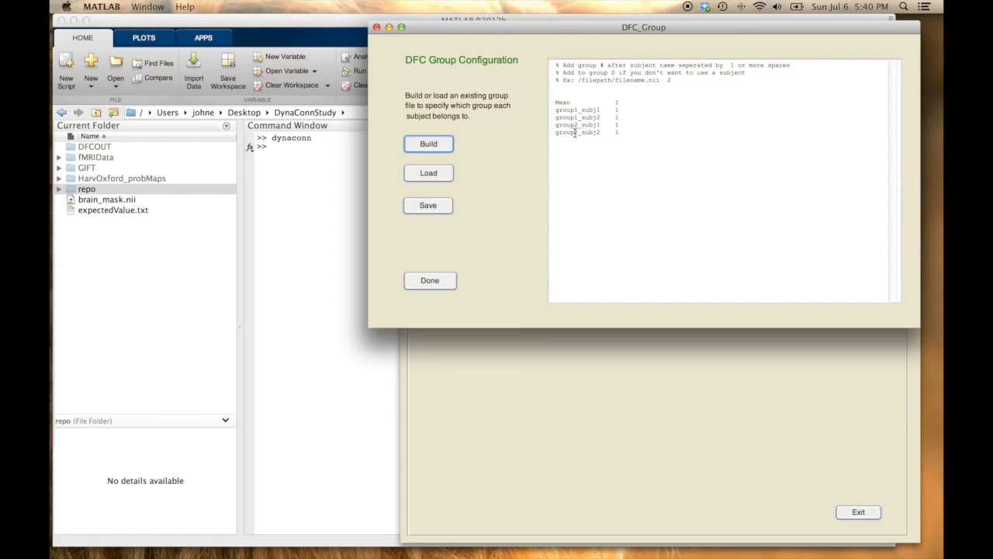
pyautogui.click(621, 124)
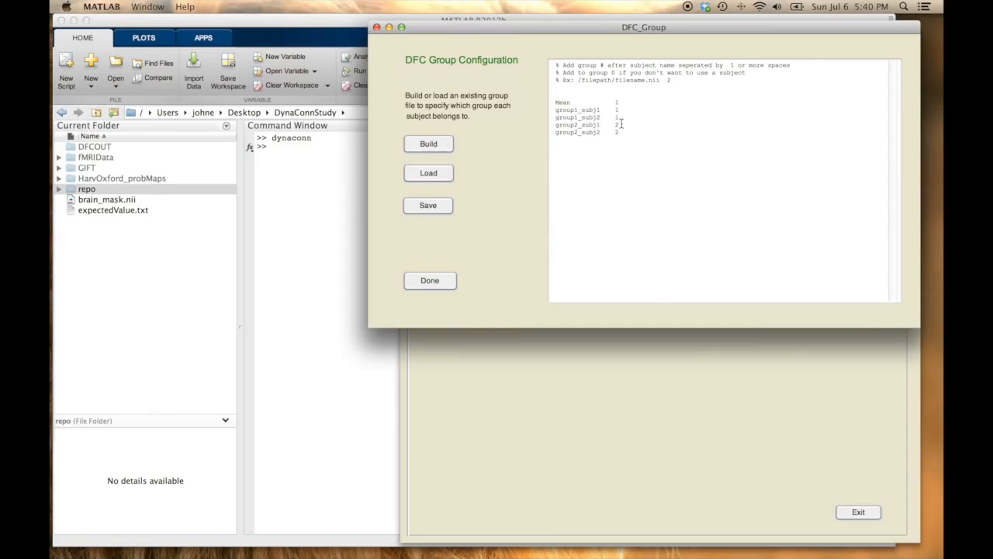
pyautogui.press('BackSpace')
pyautogui.write('2')
pyautogui.click(429, 280)
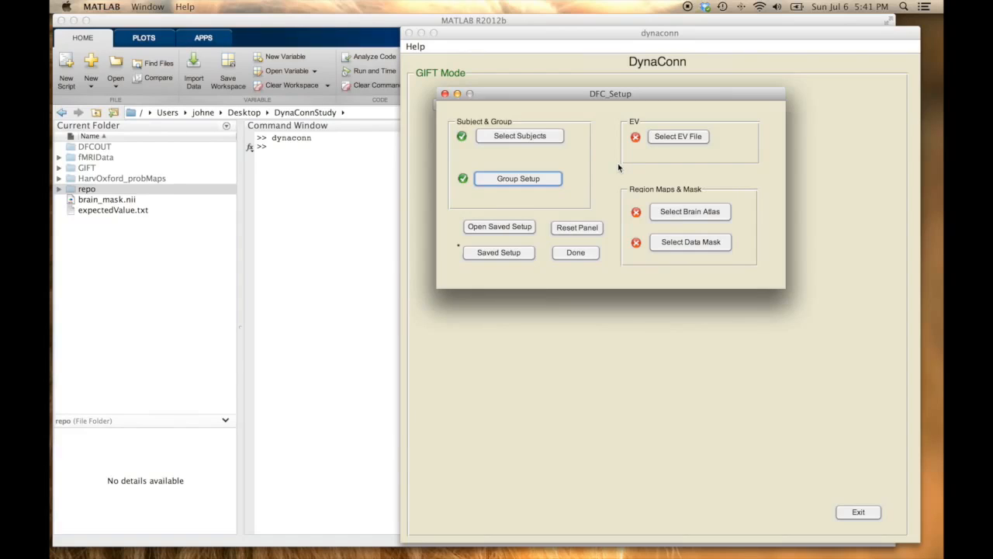
# - Inspect expectedValue.txt in the DynaConnStudy folder and add it to the EV file list
pyautogui.click(687, 138)
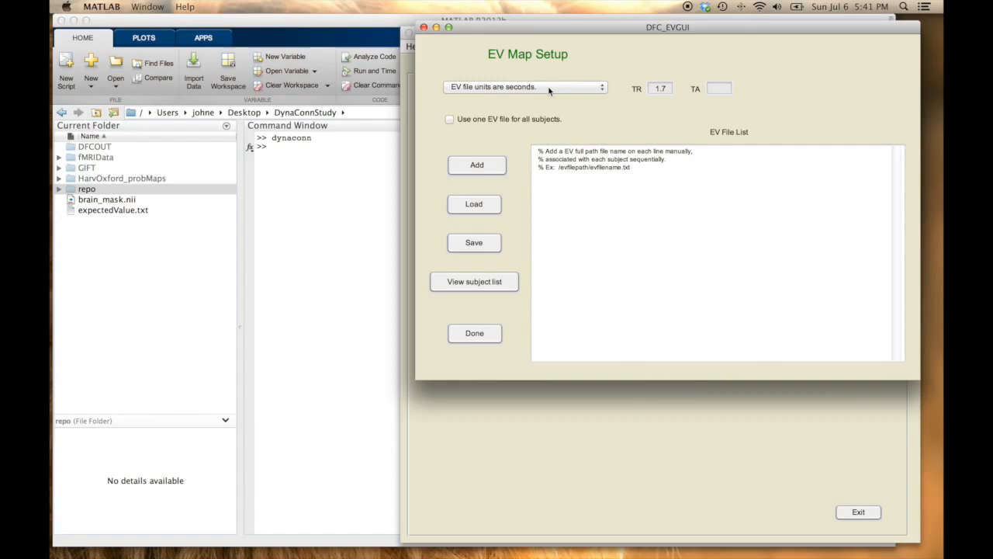
pyautogui.click(479, 166)
pyautogui.click(385, 127)
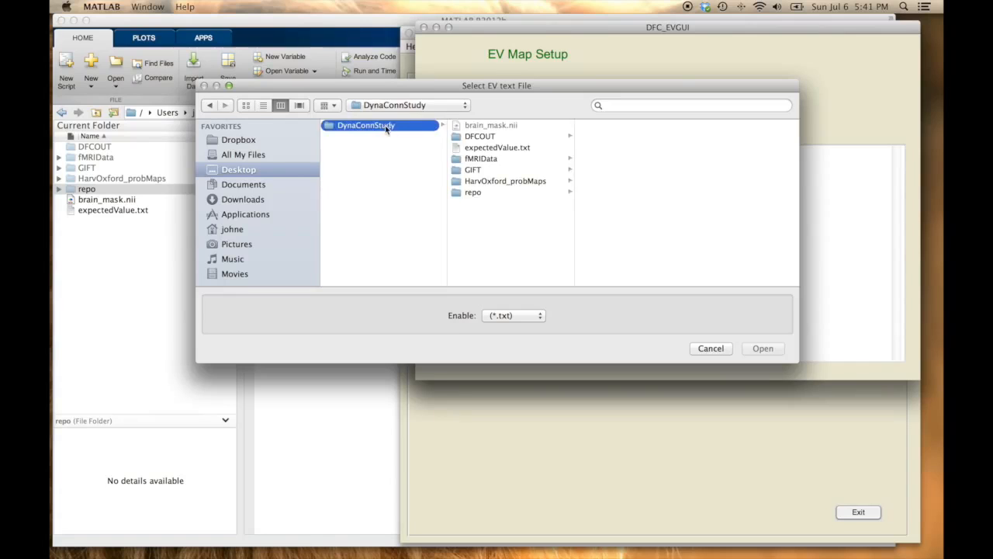
pyautogui.click(502, 147)
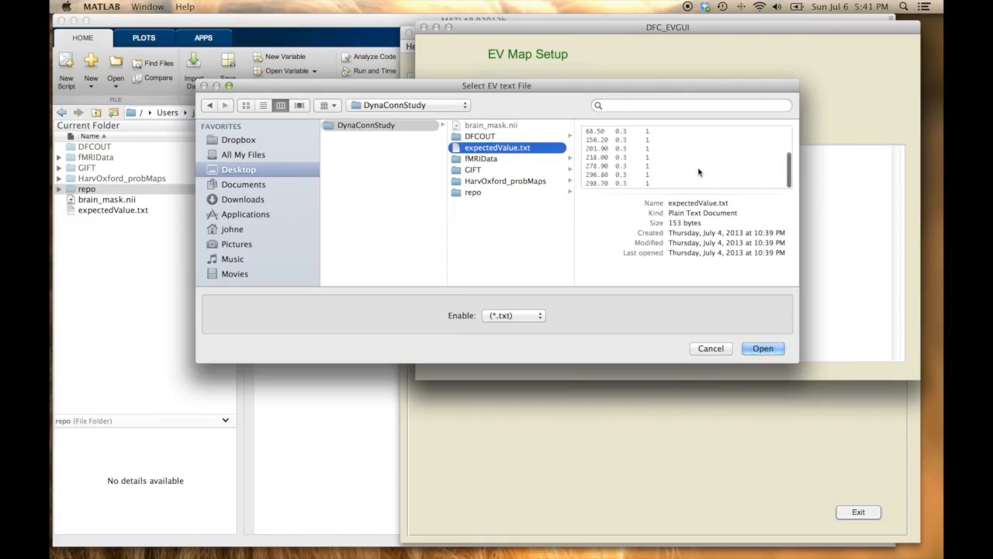
pyautogui.scroll(-3, 613, 159)
pyautogui.scroll(3, 612, 161)
pyautogui.scroll(-1, 599, 170)
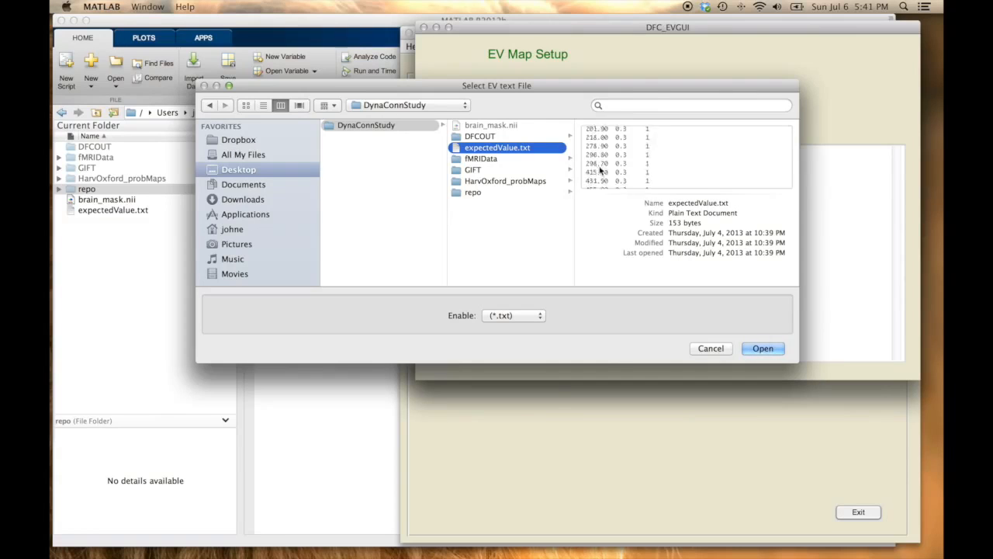
pyautogui.scroll(1, 599, 169)
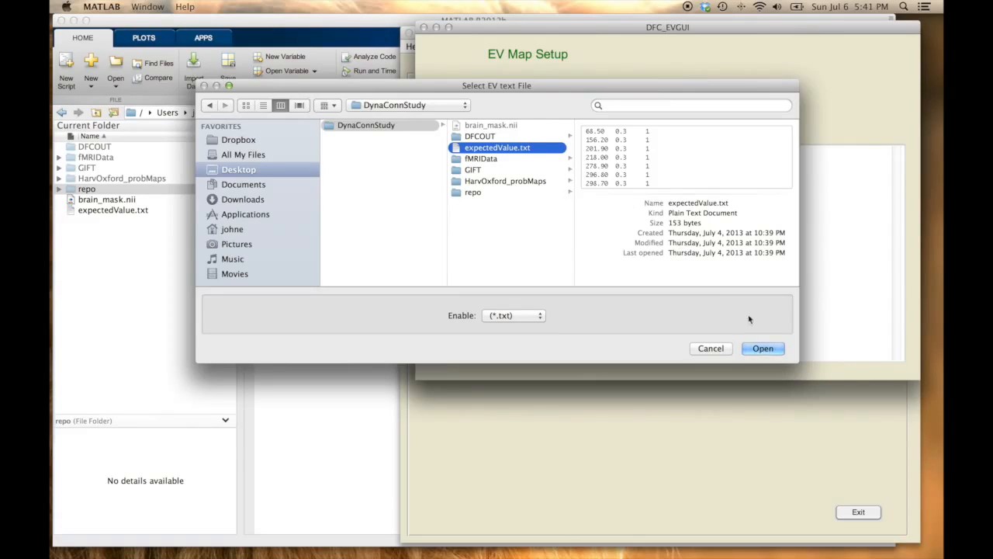
pyautogui.click(758, 349)
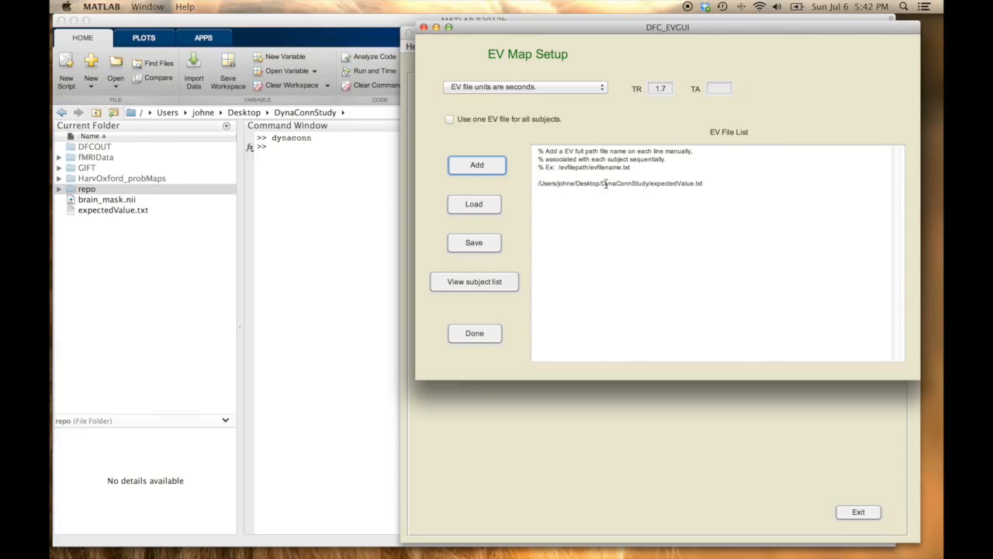
# - Review the EV unit options and subject list, and complete the EV setup using one EV file for all subjects
pyautogui.click(585, 90)
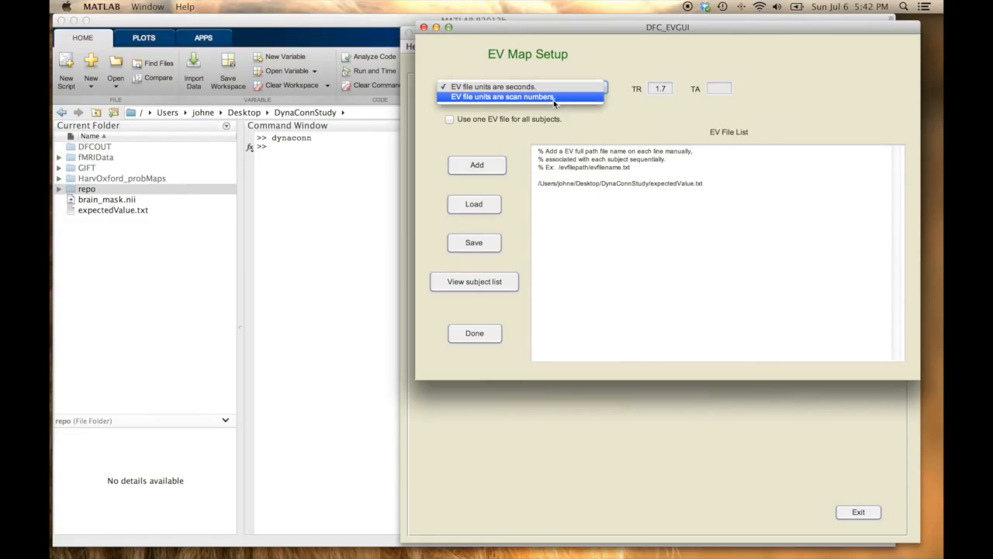
pyautogui.click(657, 124)
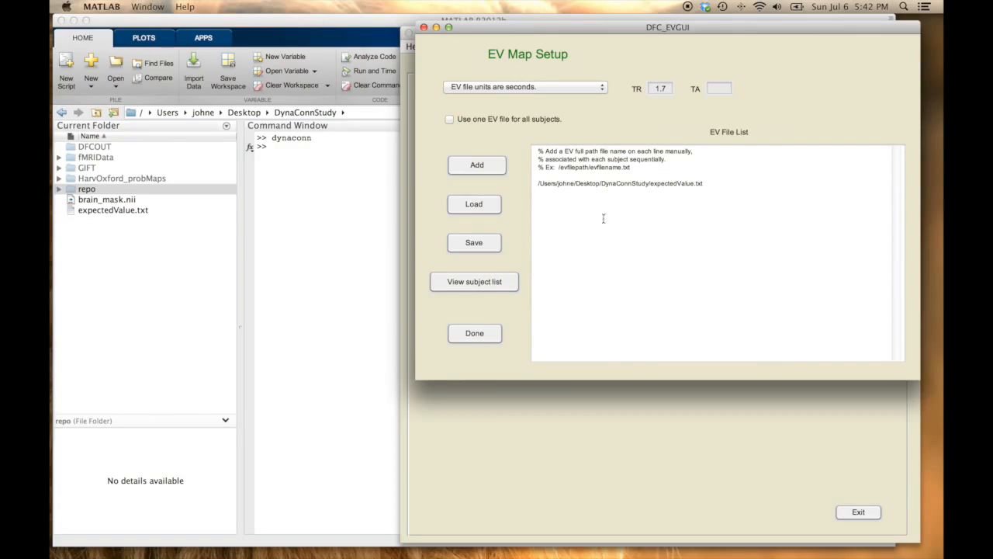
pyautogui.click(492, 283)
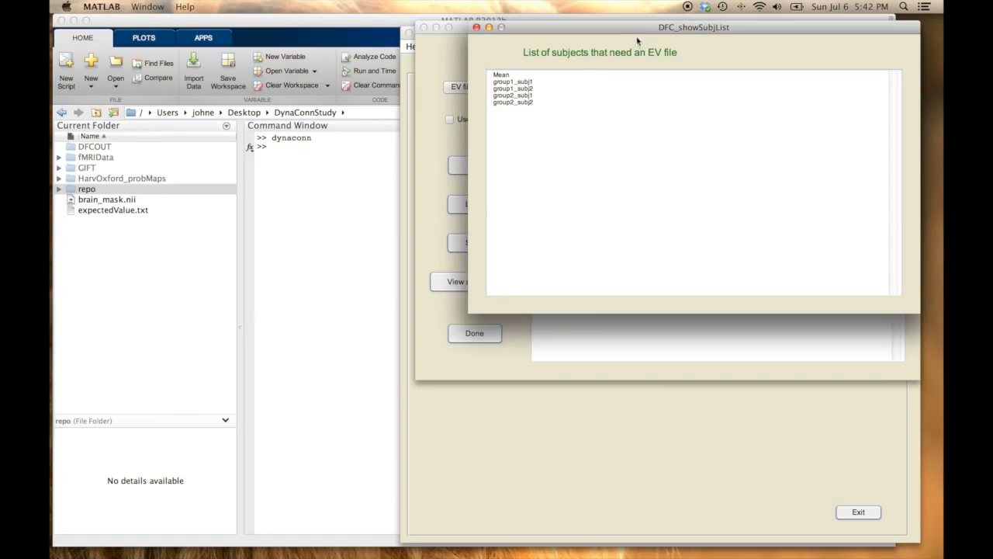
pyautogui.moveTo(648, 32); pyautogui.dragTo(503, 234)
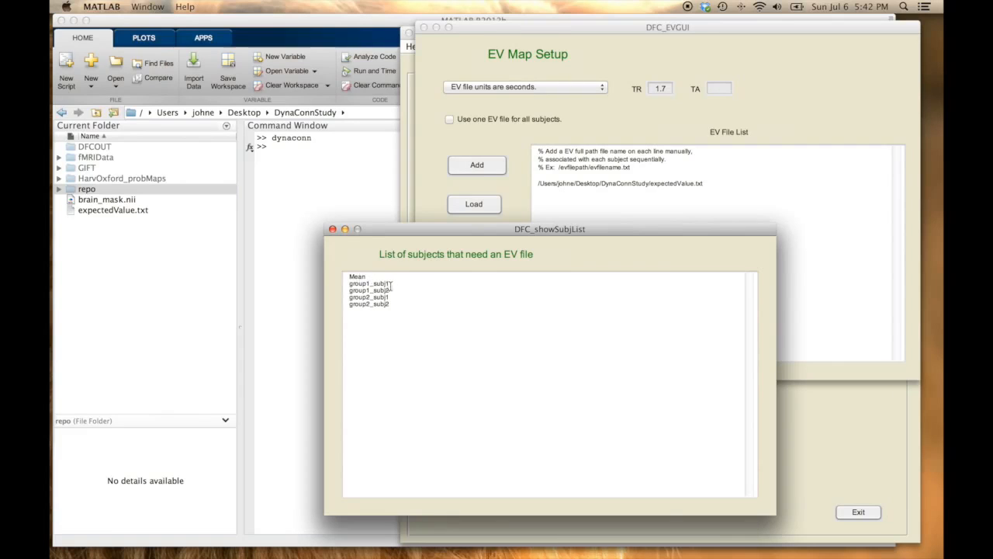
pyautogui.click(332, 229)
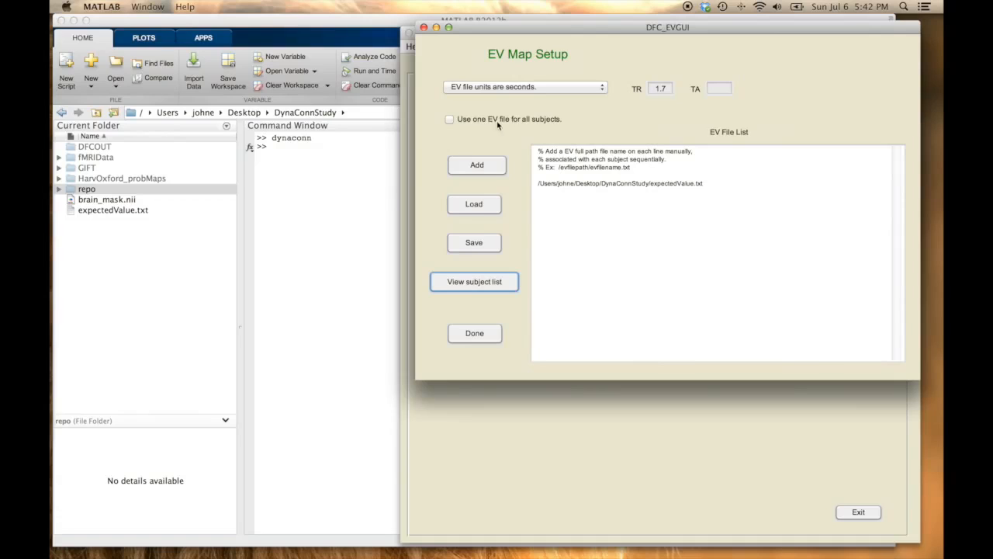
pyautogui.click(450, 122)
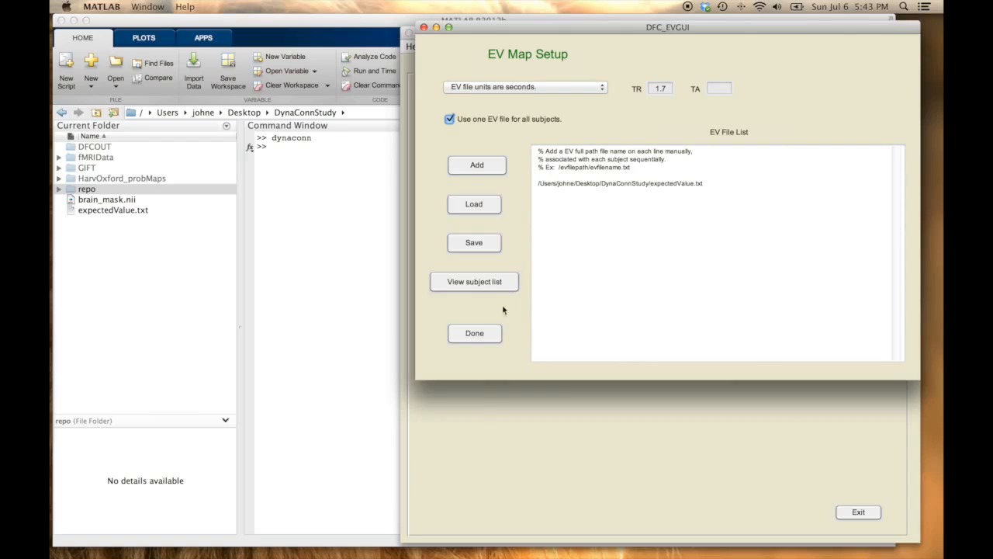
pyautogui.click(474, 333)
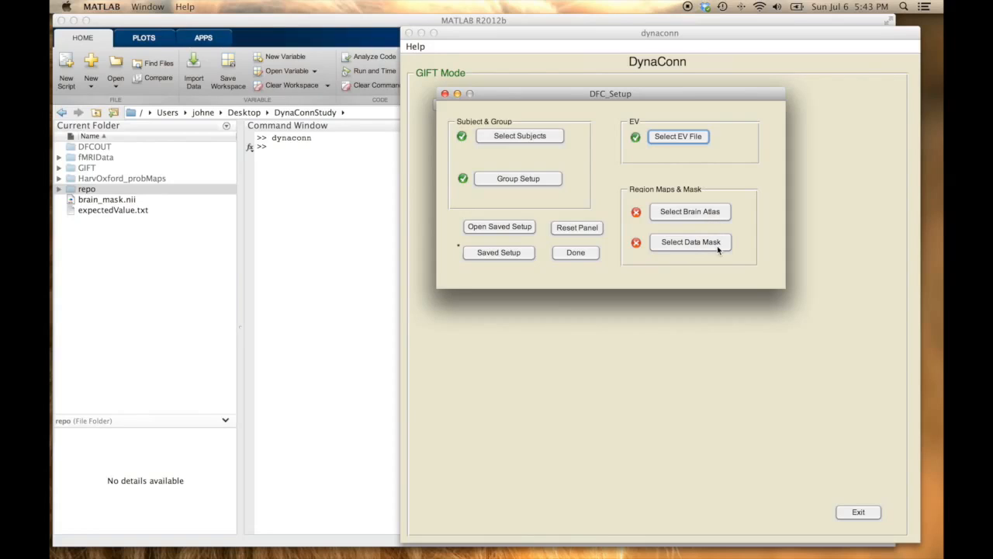
# - Start the brain atlas selection and load the legend file HarvardOxford-Cortical.xml from the HarvOxford_probMaps folder after previewing its contents
pyautogui.click(690, 213)
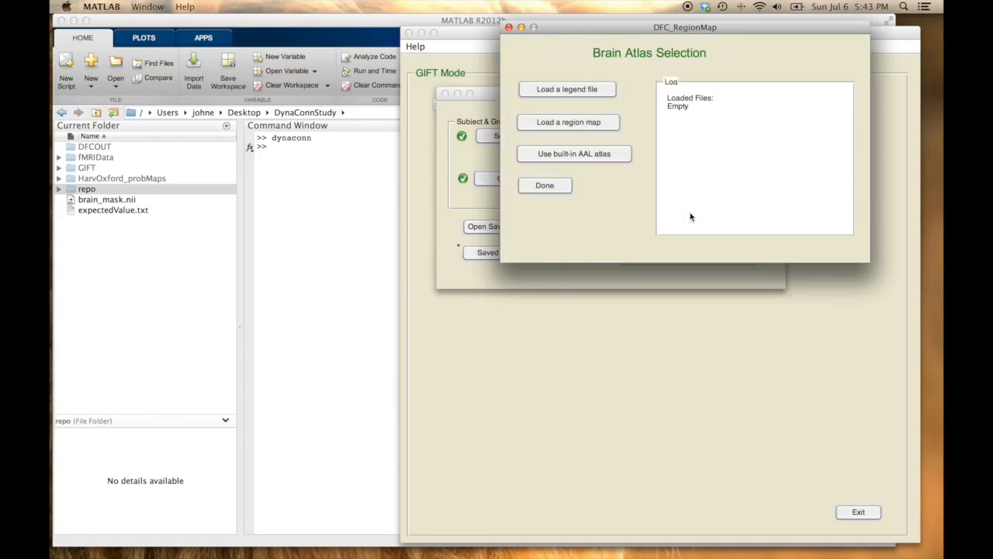
pyautogui.click(563, 91)
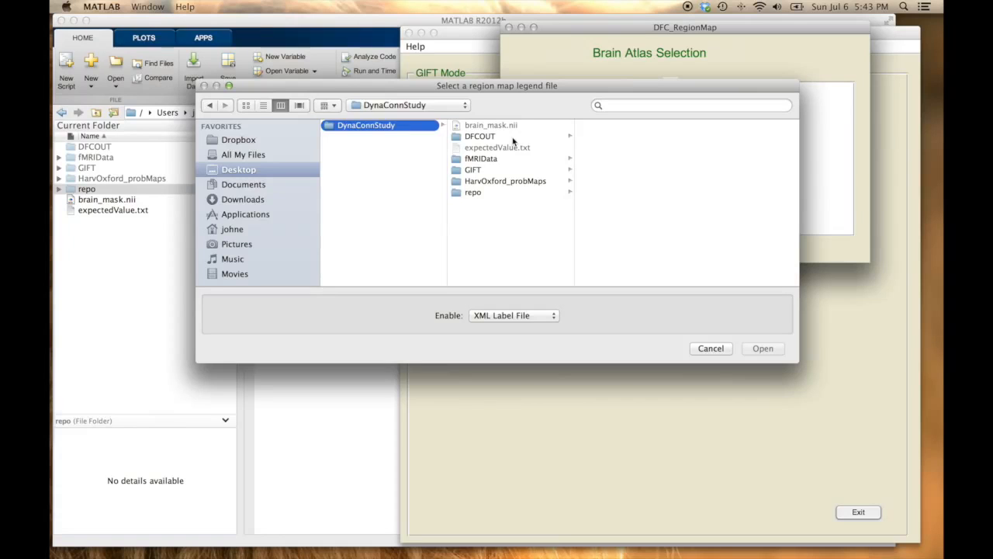
pyautogui.click(516, 182)
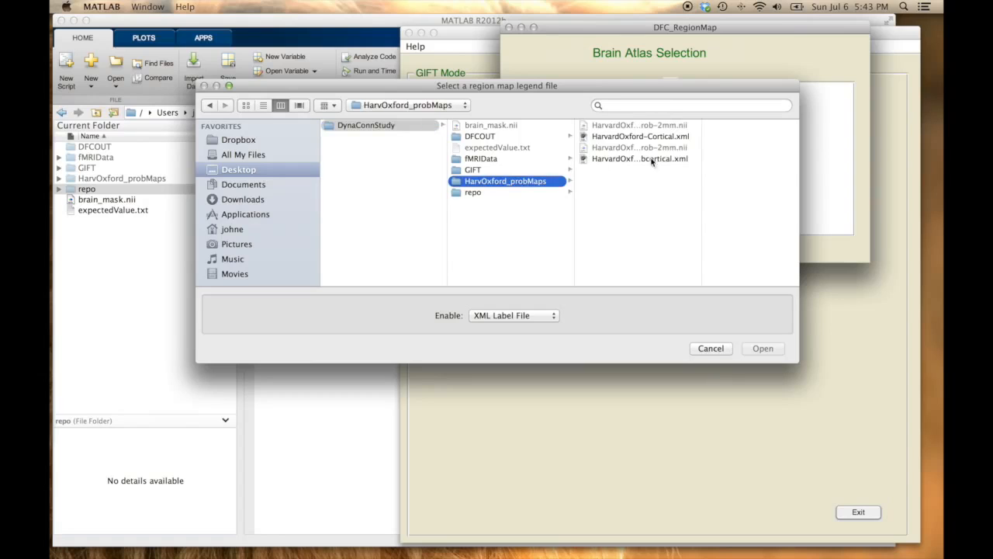
pyautogui.moveTo(700, 167); pyautogui.dragTo(780, 177)
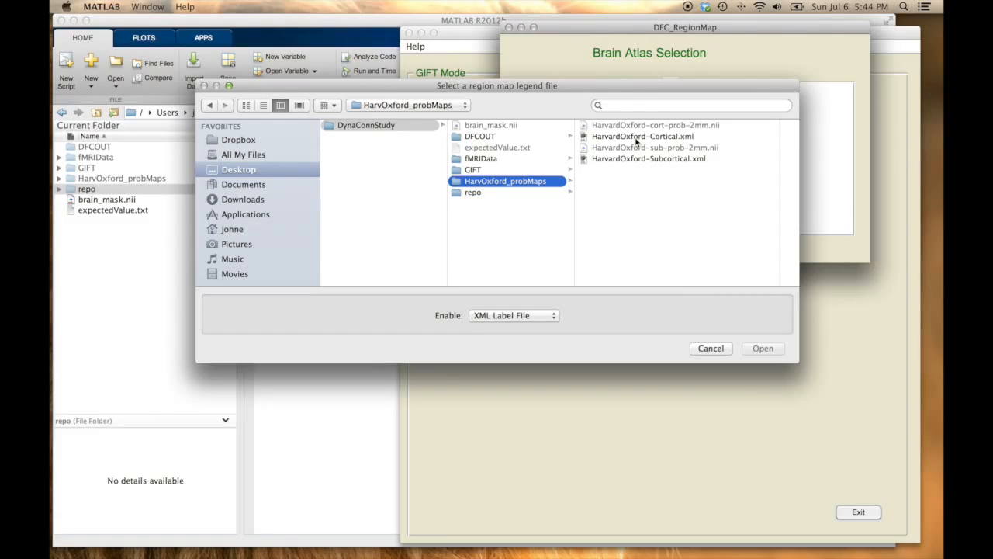
pyautogui.click(666, 138)
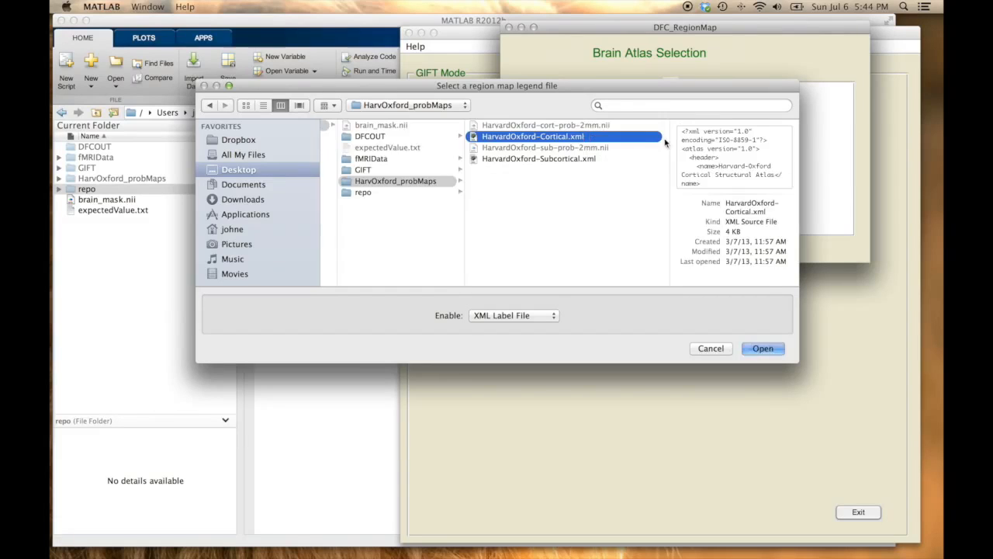
pyautogui.scroll(-5, 688, 163)
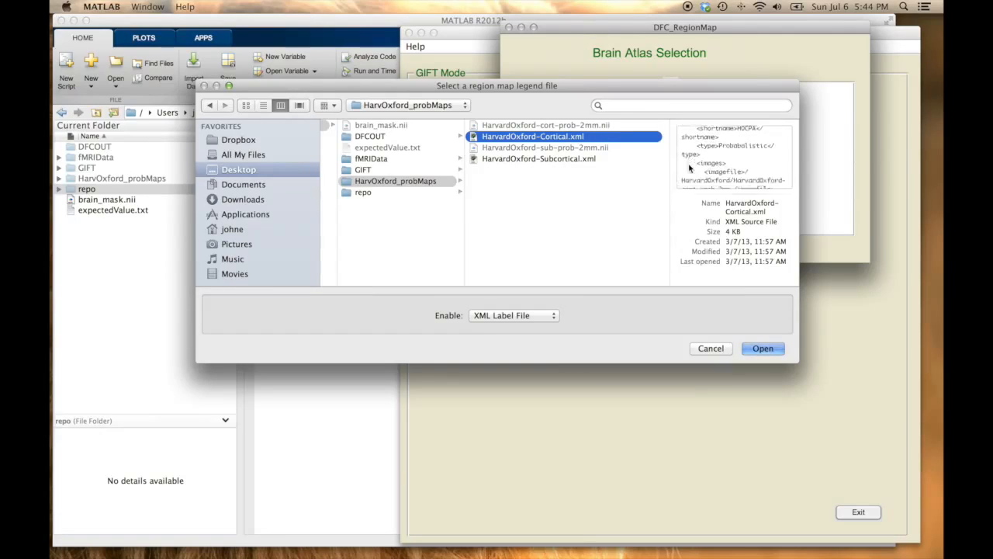
pyautogui.scroll(-10, 689, 167)
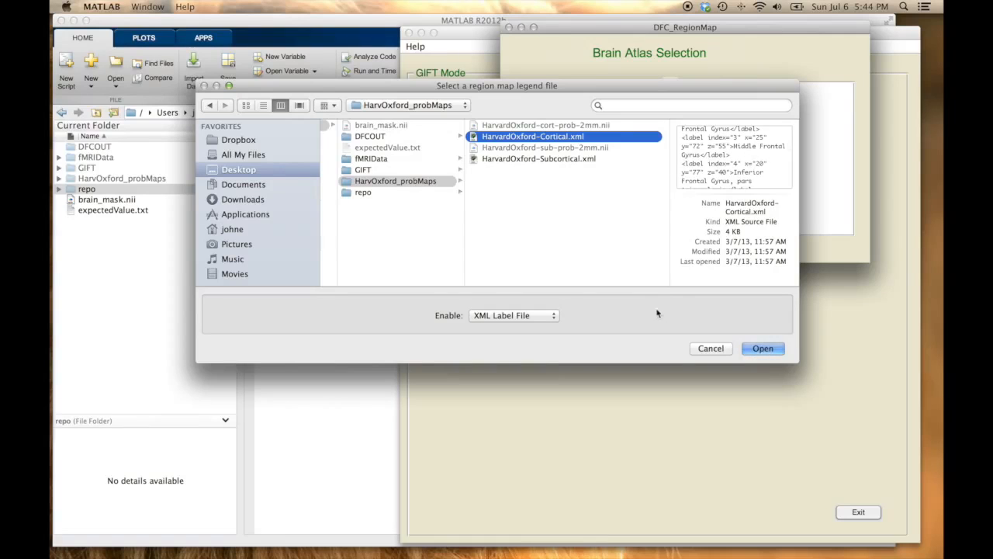
pyautogui.click(764, 349)
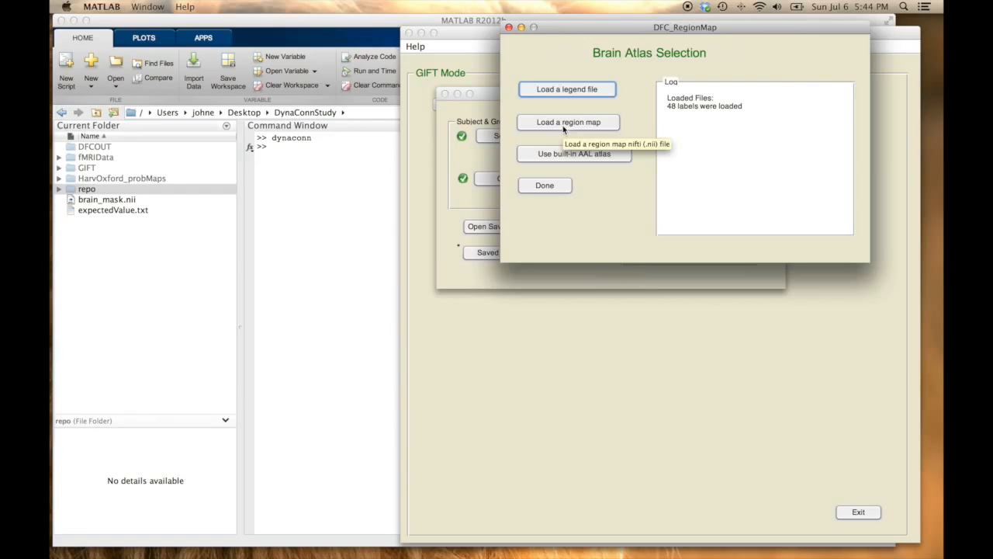
# - Load HarvardOxford-cort-prob-2mm.nii from the HarvOxford_probMaps folder as the cortical region map
pyautogui.click(564, 126)
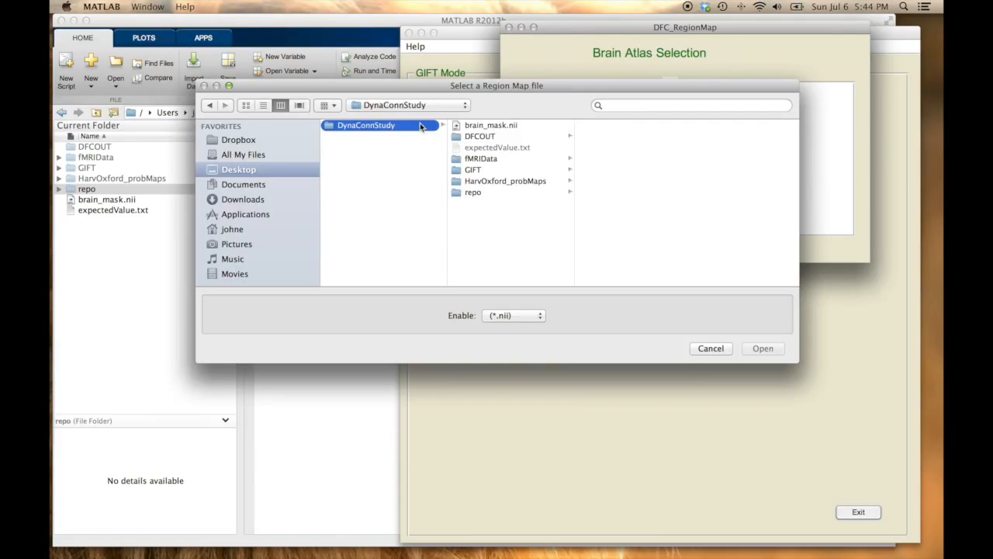
pyautogui.click(510, 185)
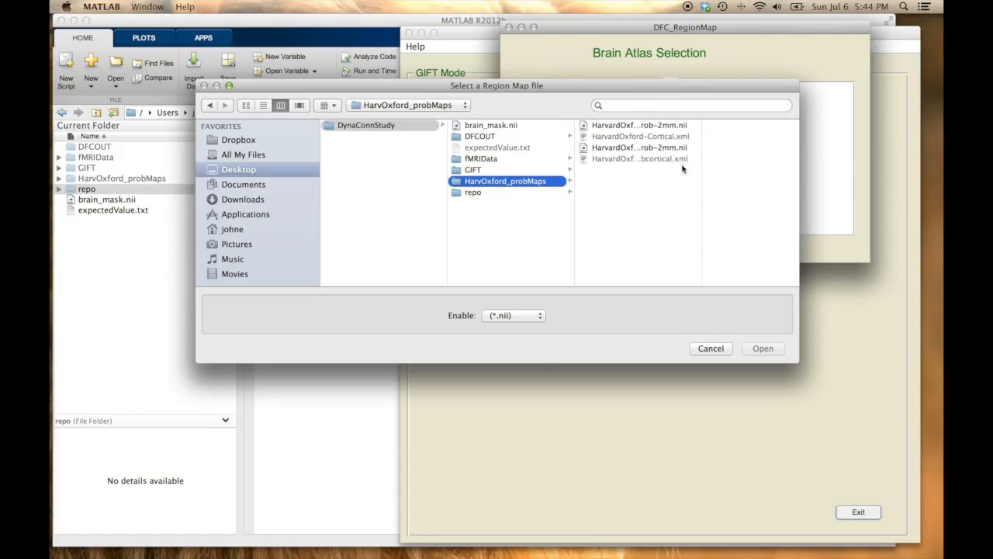
pyautogui.moveTo(702, 167); pyautogui.dragTo(782, 177)
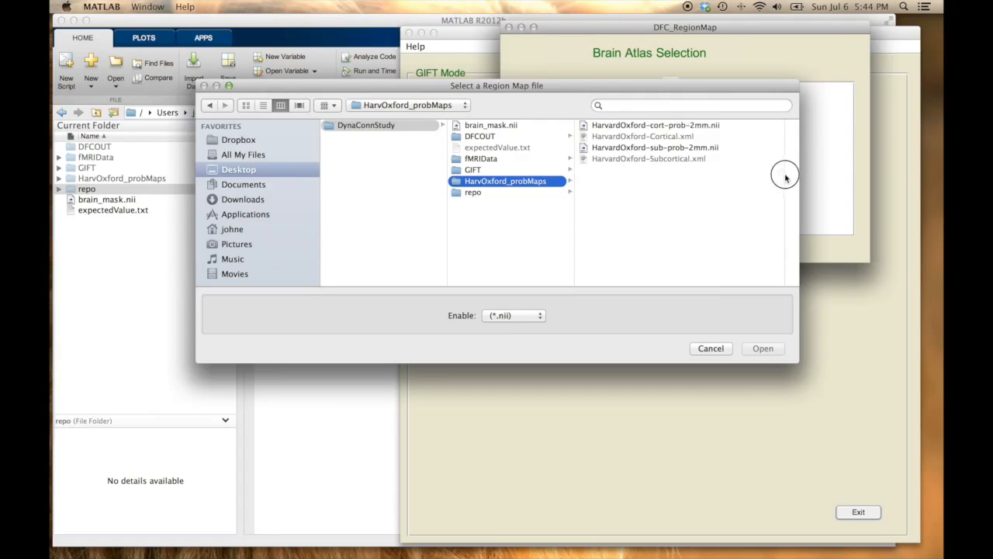
pyautogui.click(717, 130)
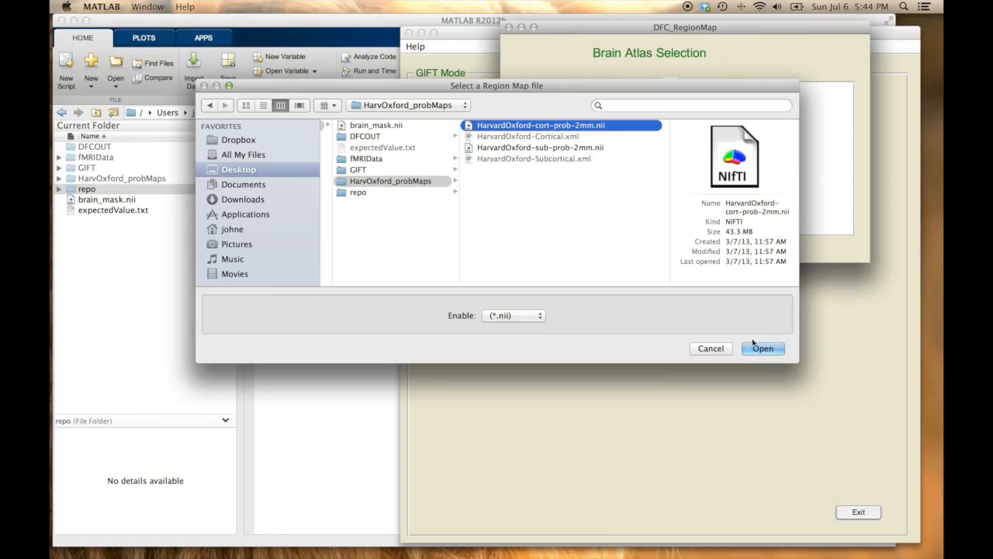
pyautogui.click(764, 348)
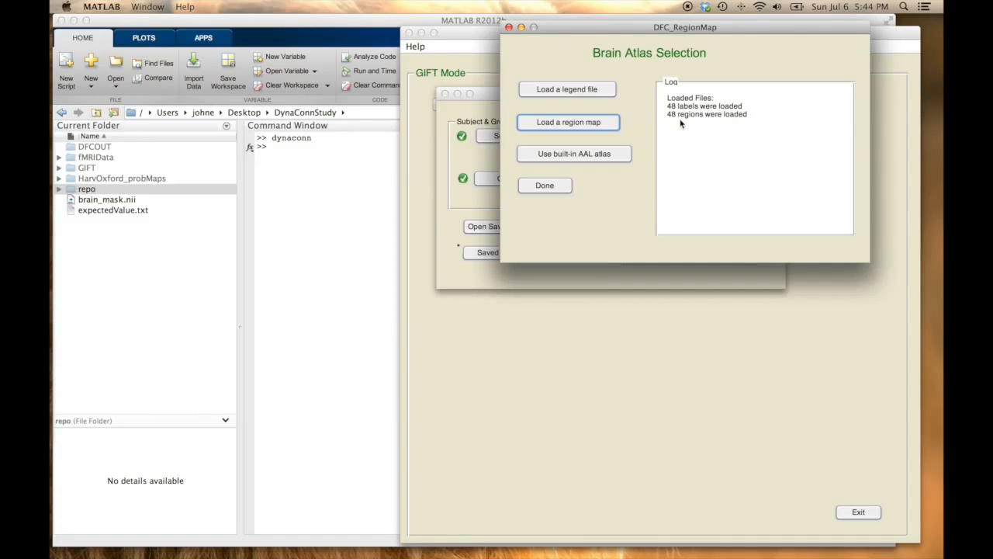
# - Load HarvardOxford-Subcortical.xml from the HarvOxford_probMaps folder as a second legend file
pyautogui.click(583, 90)
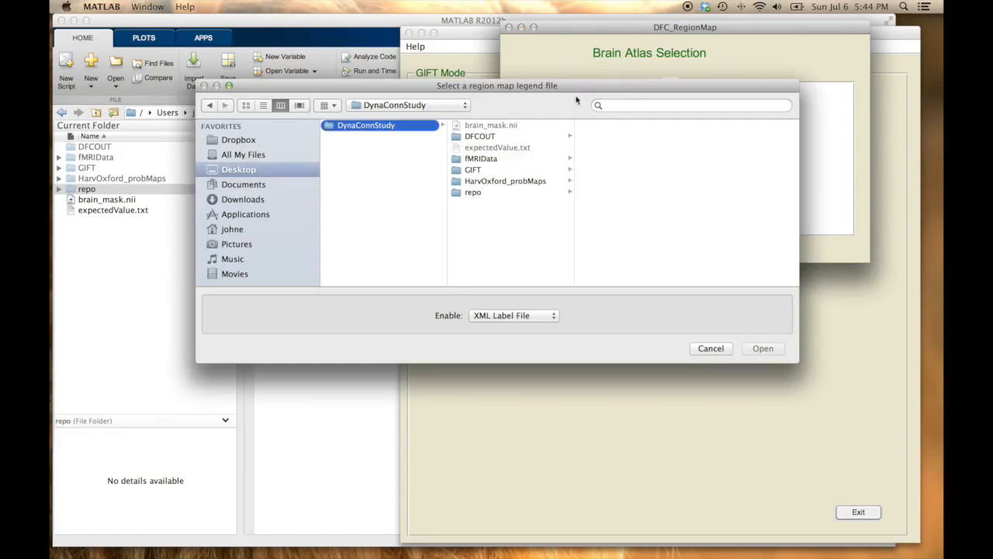
pyautogui.click(523, 181)
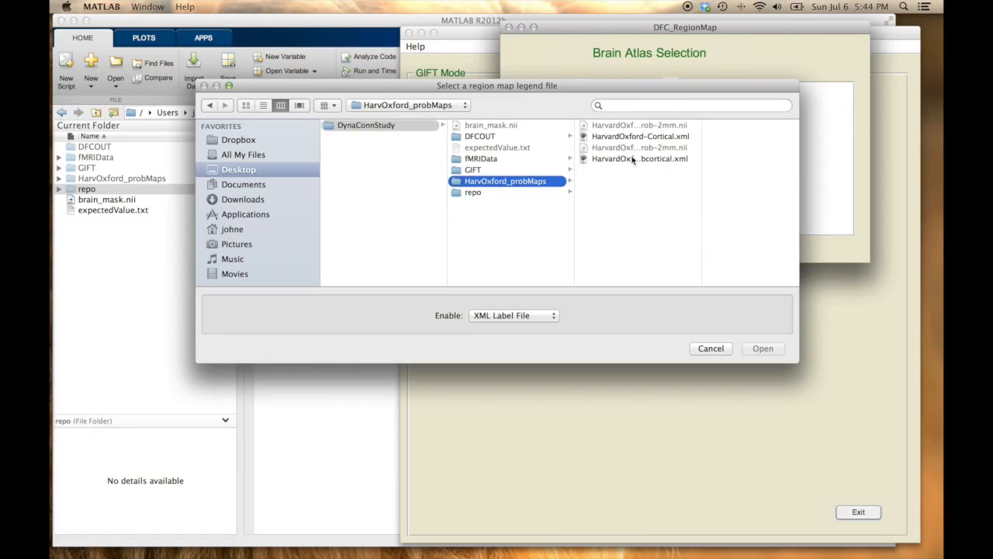
pyautogui.moveTo(701, 170); pyautogui.dragTo(780, 184)
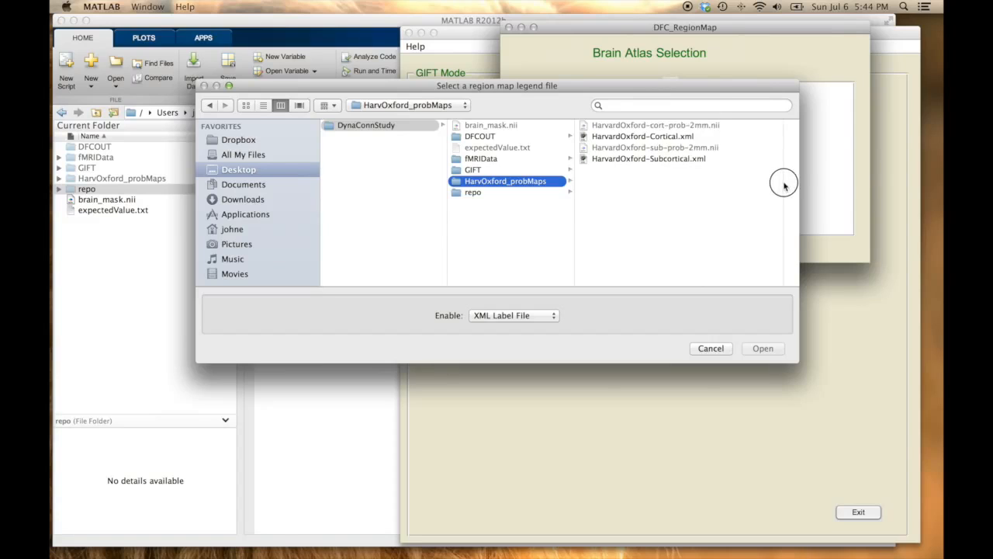
pyautogui.click(674, 159)
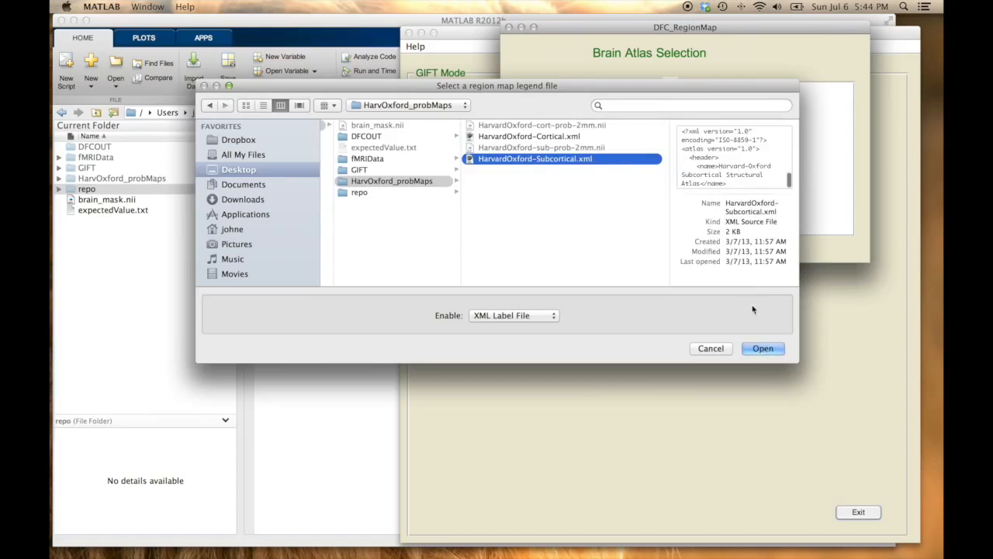
pyautogui.click(765, 349)
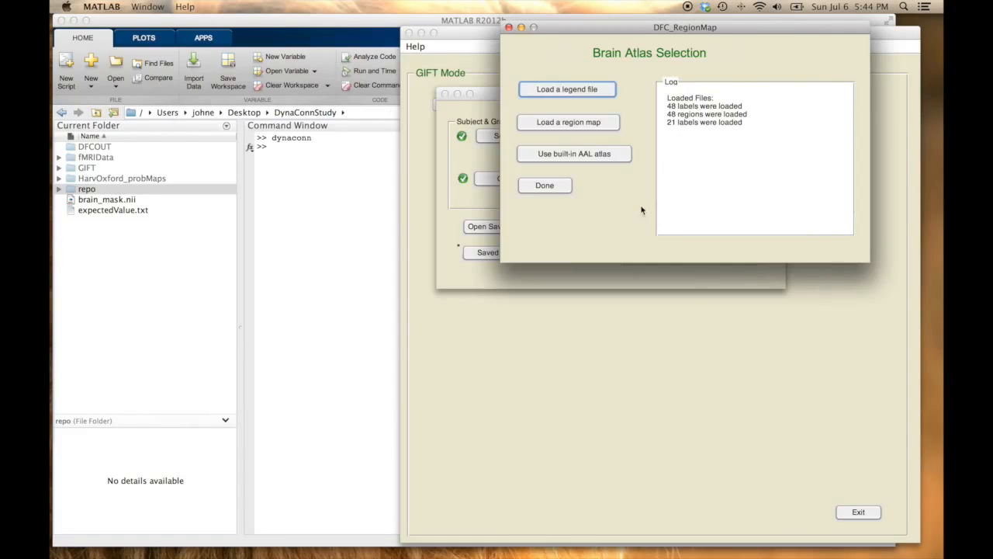
# - Load HarvardOxford-sub-prob-2mm.nii from HarvOxford_probMaps as the subcortical region map and finish the brain atlas selection
pyautogui.click(564, 122)
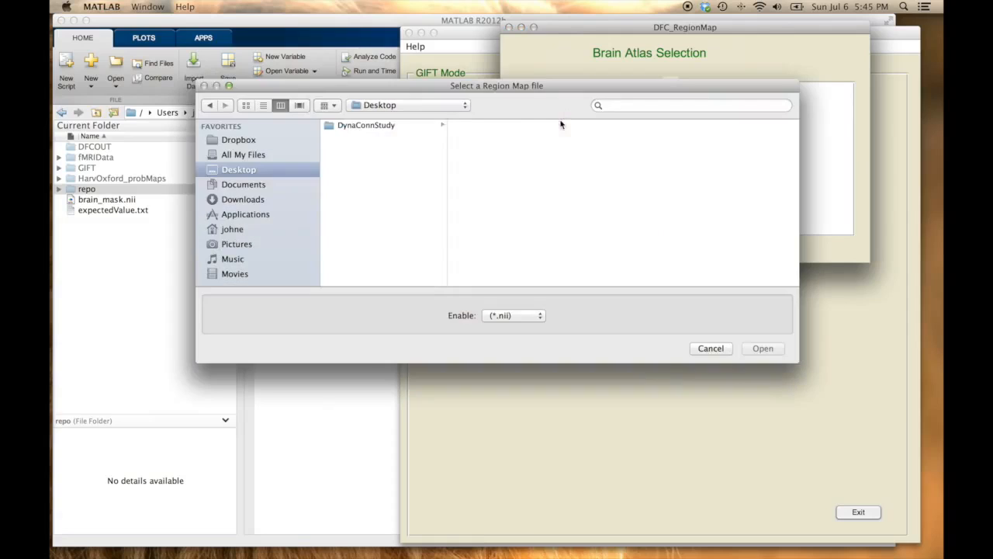
pyautogui.click(425, 126)
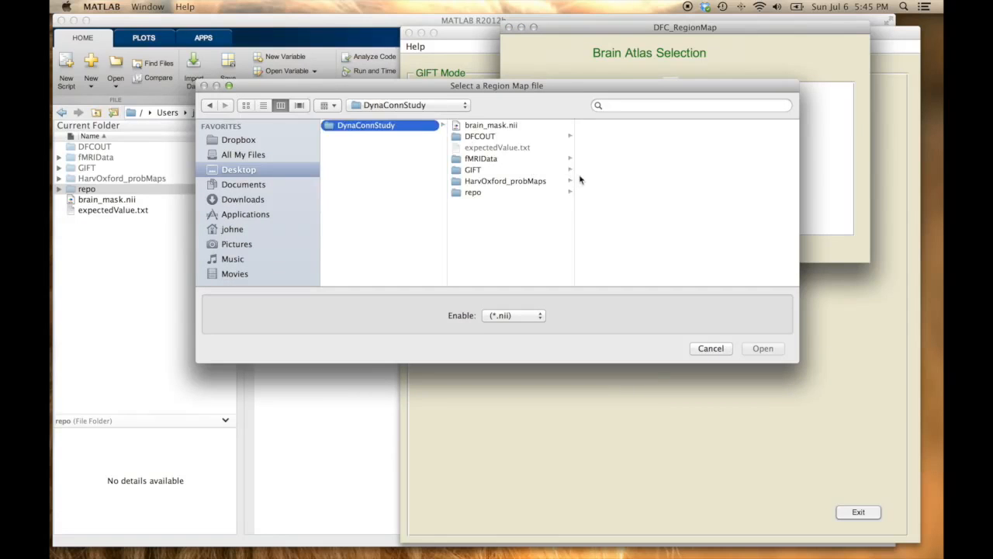
pyautogui.moveTo(574, 173); pyautogui.dragTo(651, 193)
pyautogui.click(546, 187)
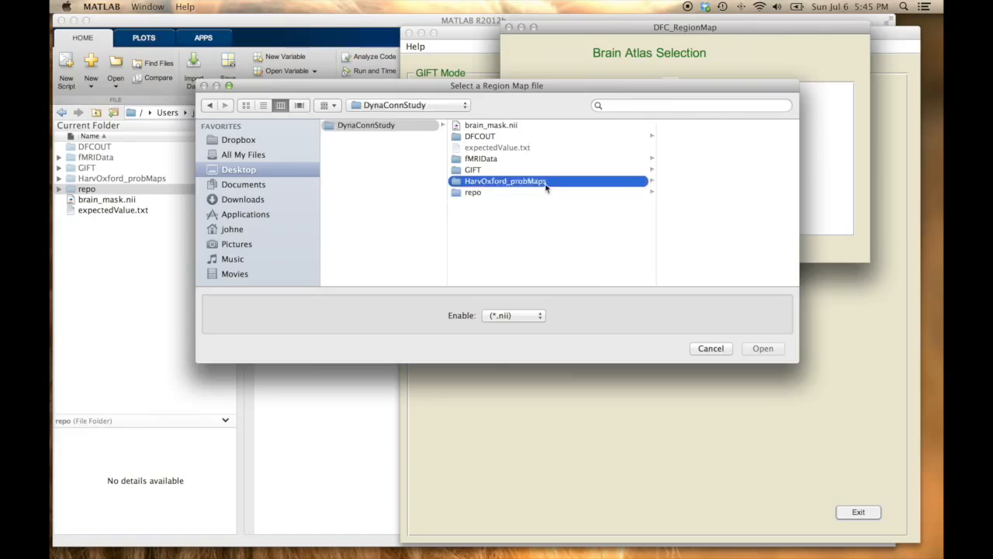
pyautogui.click(665, 149)
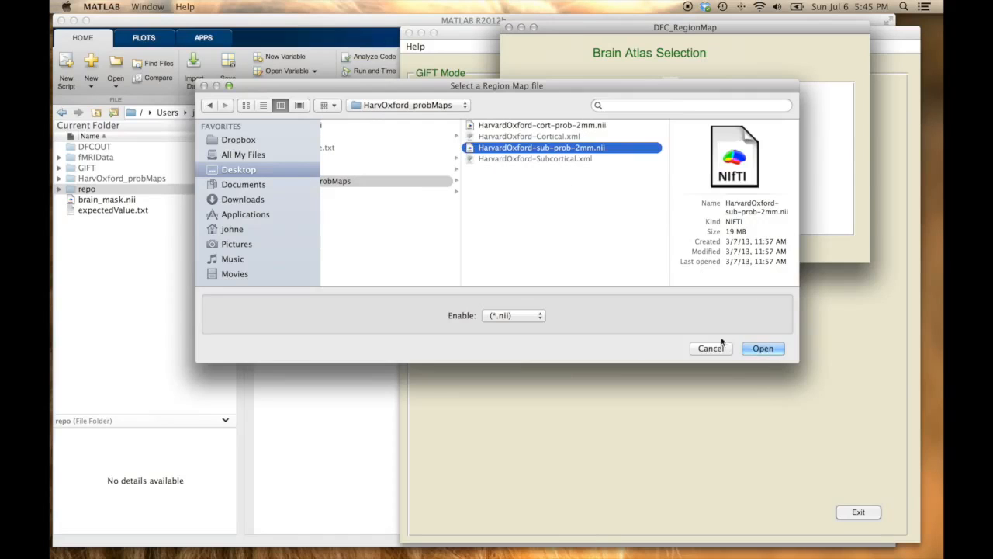
pyautogui.click(763, 349)
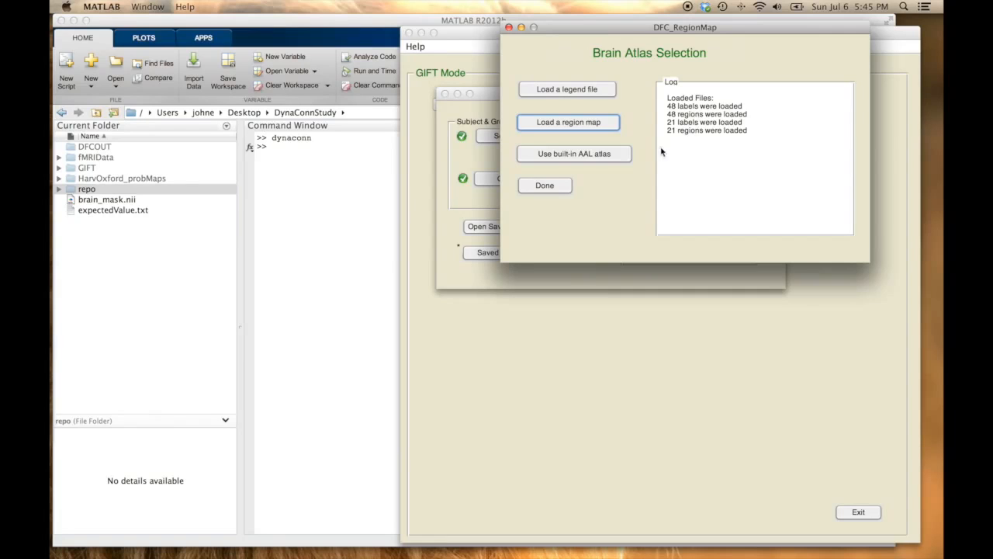
pyautogui.click(554, 187)
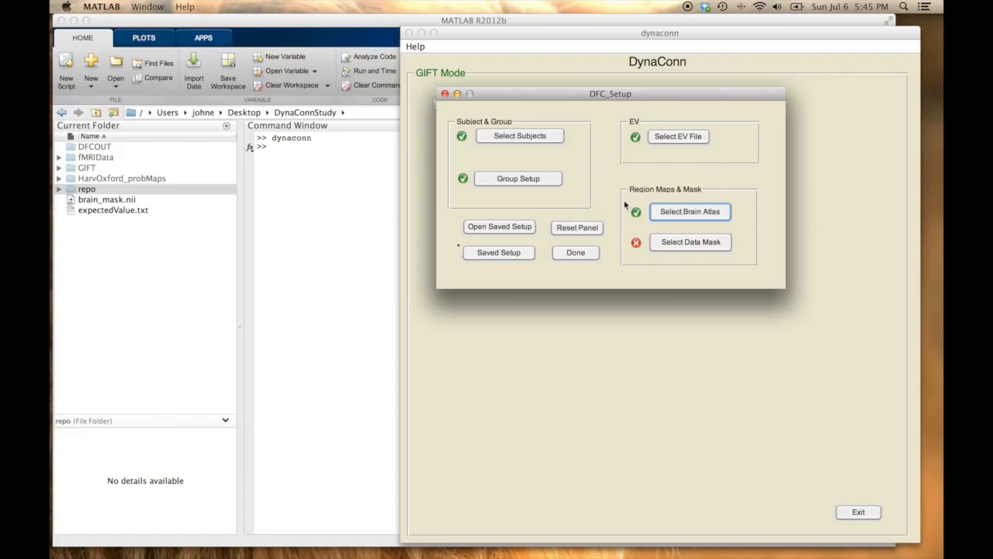
# - Set brain_mask.nii from the DynaConnStudy folder as the data mask and complete the GIFT mode setup
pyautogui.click(681, 245)
pyautogui.click(589, 196)
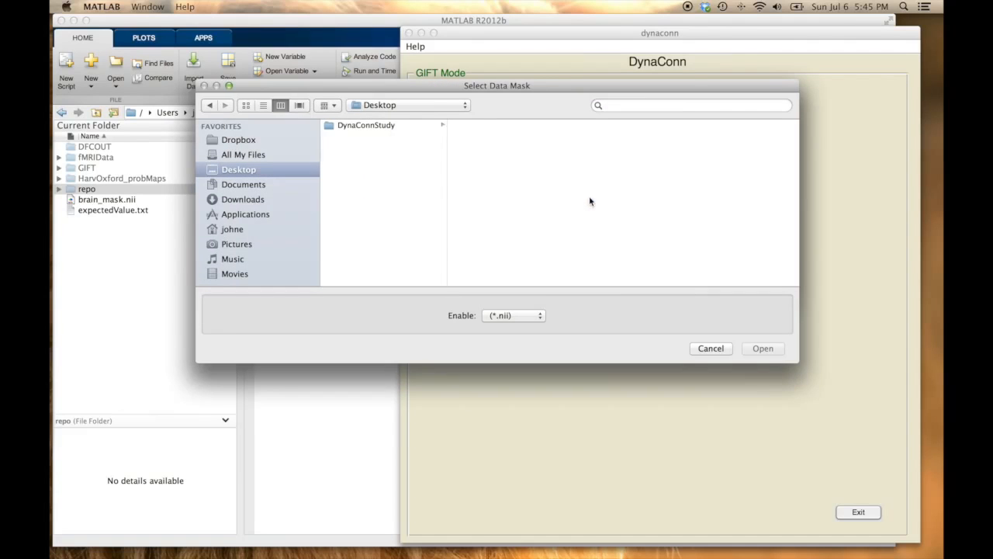
pyautogui.click(394, 131)
pyautogui.click(500, 126)
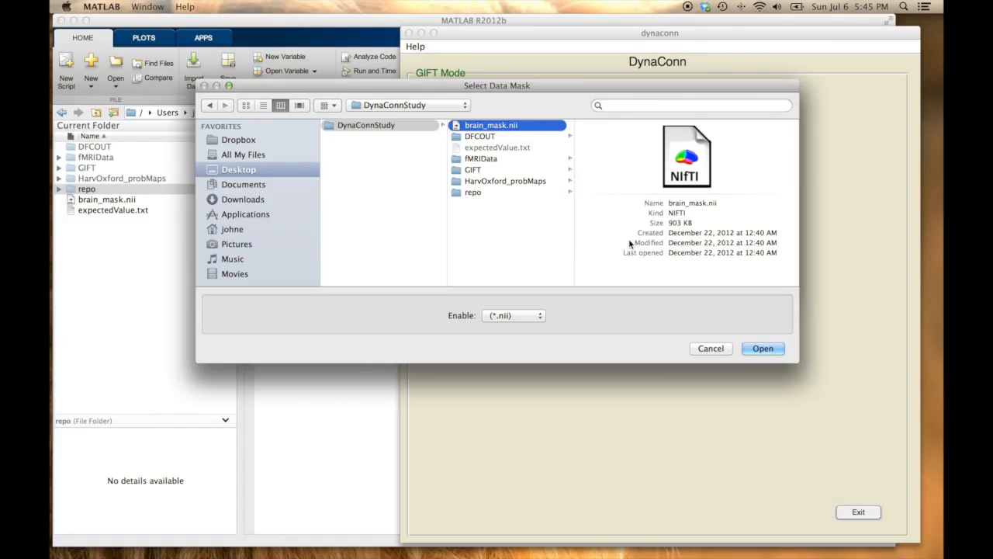
pyautogui.click(765, 349)
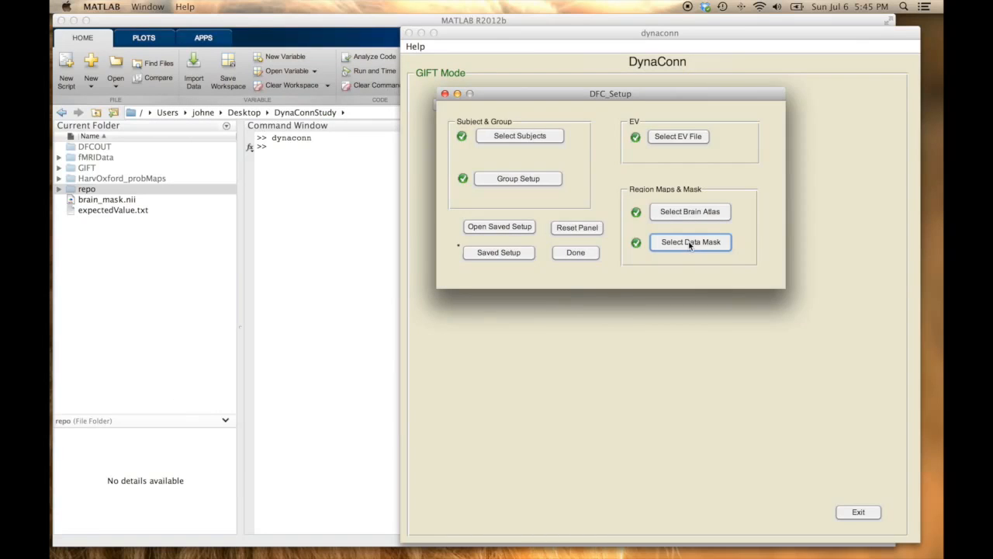
pyautogui.click(570, 255)
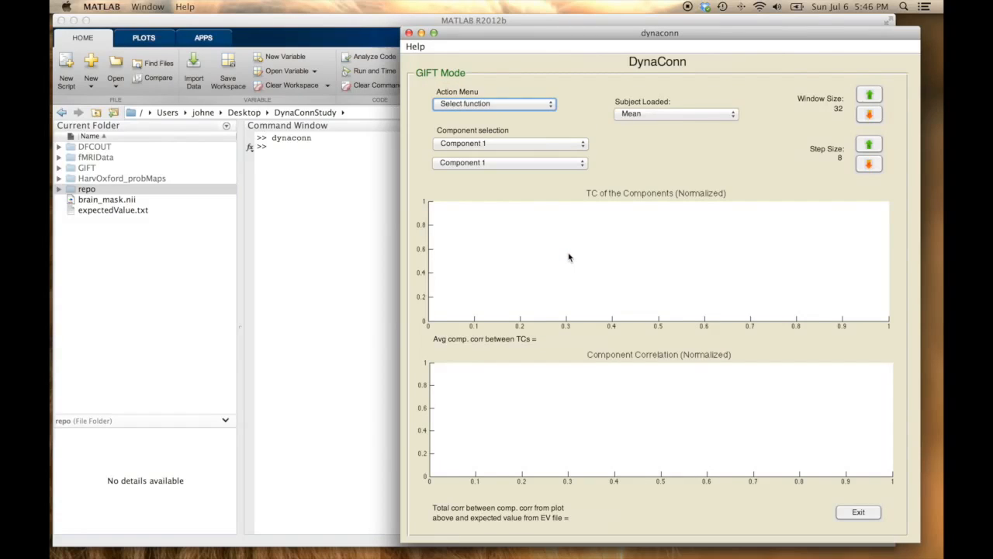
# - Plot Component 1 against Component 4 for the mean subject, and change the analysis to Region mode
pyautogui.click(551, 165)
pyautogui.click(532, 191)
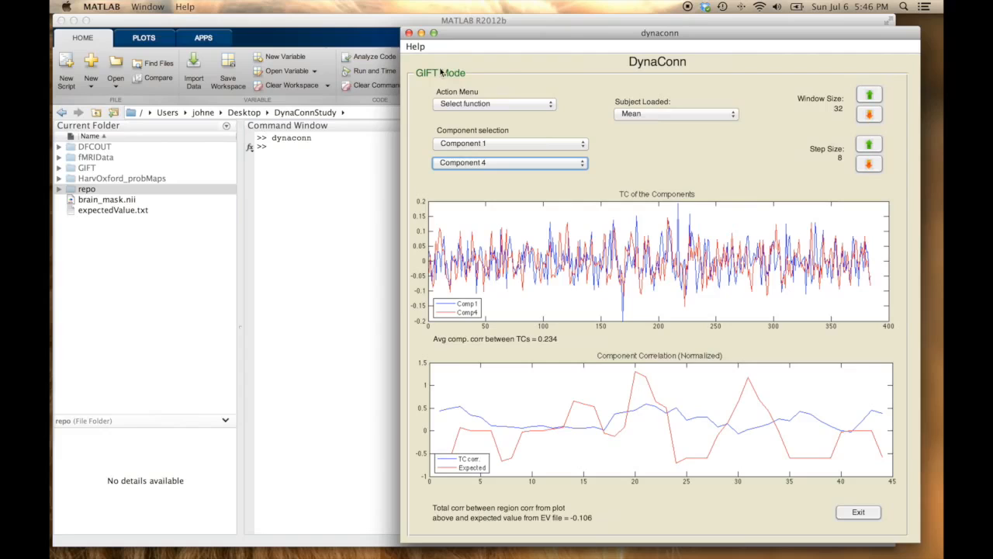
pyautogui.click(505, 105)
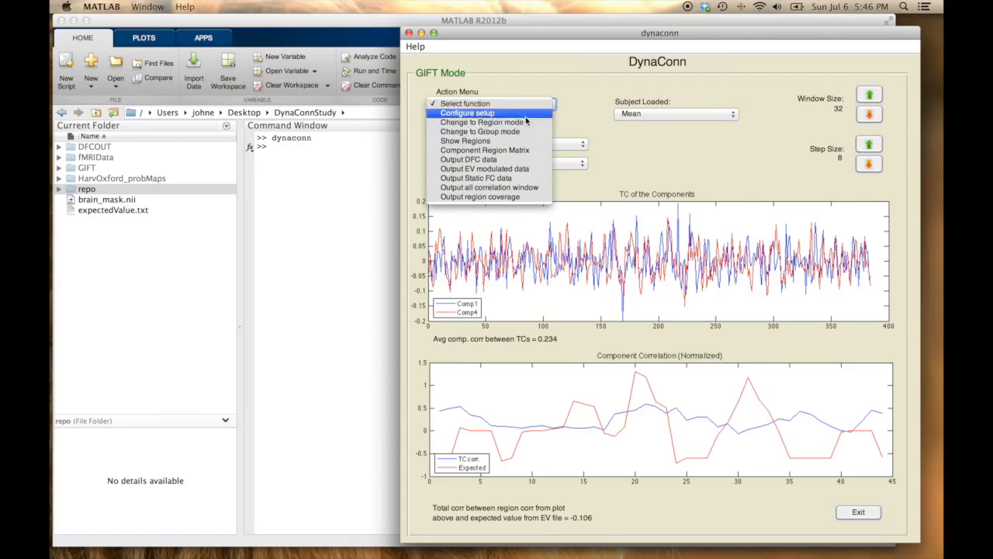
pyautogui.click(530, 122)
# - Start the Region mode setup with the DFCOUT folder in DynaConnStudy as the analysis output directory
pyautogui.click(525, 106)
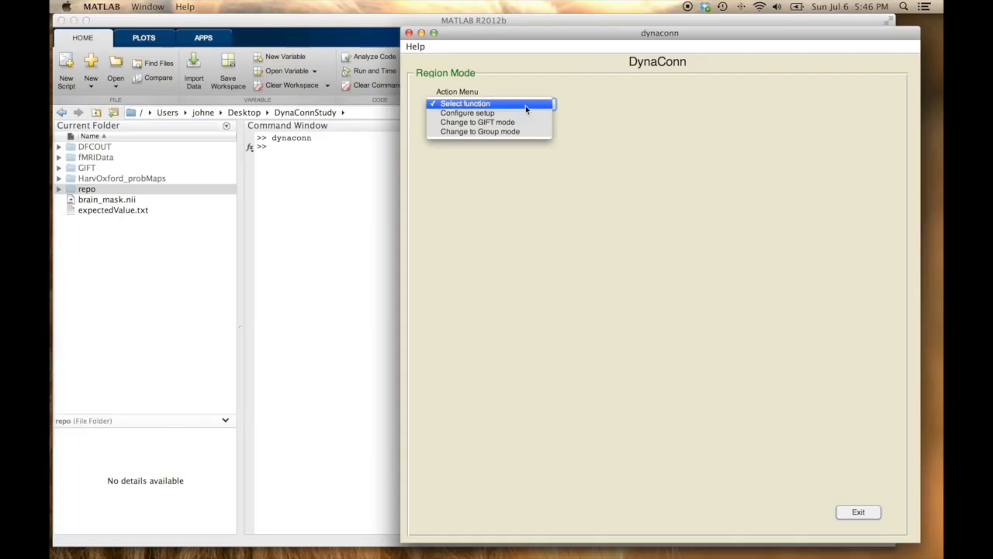
pyautogui.click(519, 113)
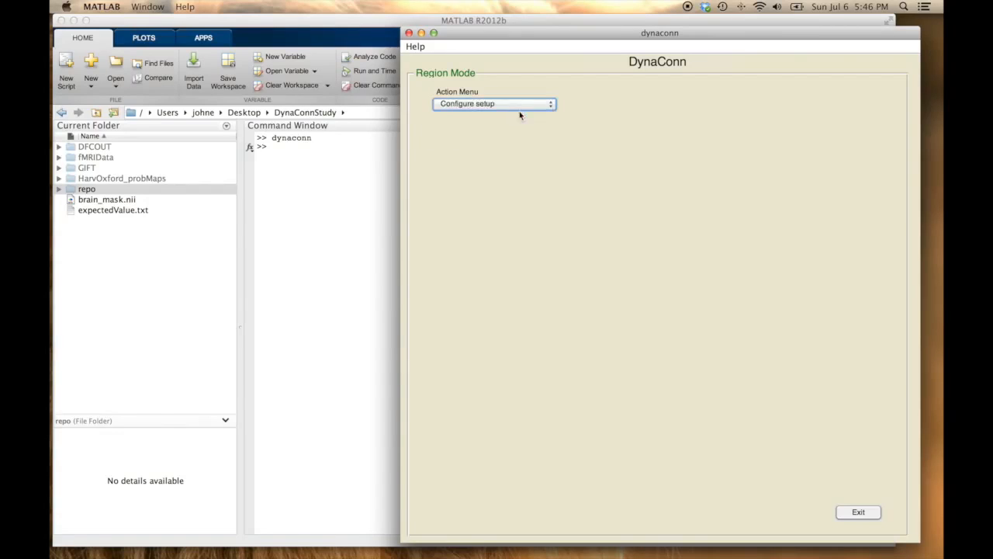
pyautogui.click(401, 125)
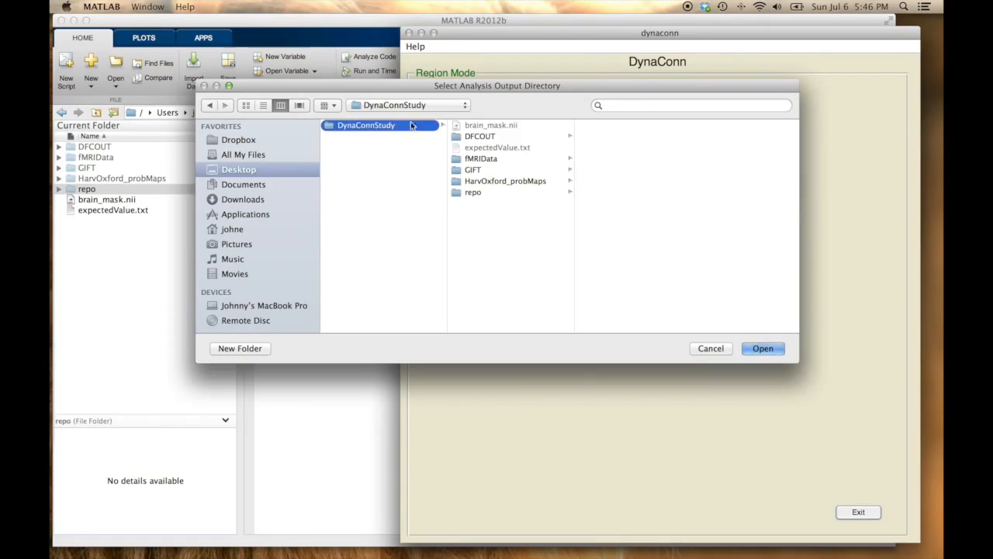
pyautogui.click(493, 137)
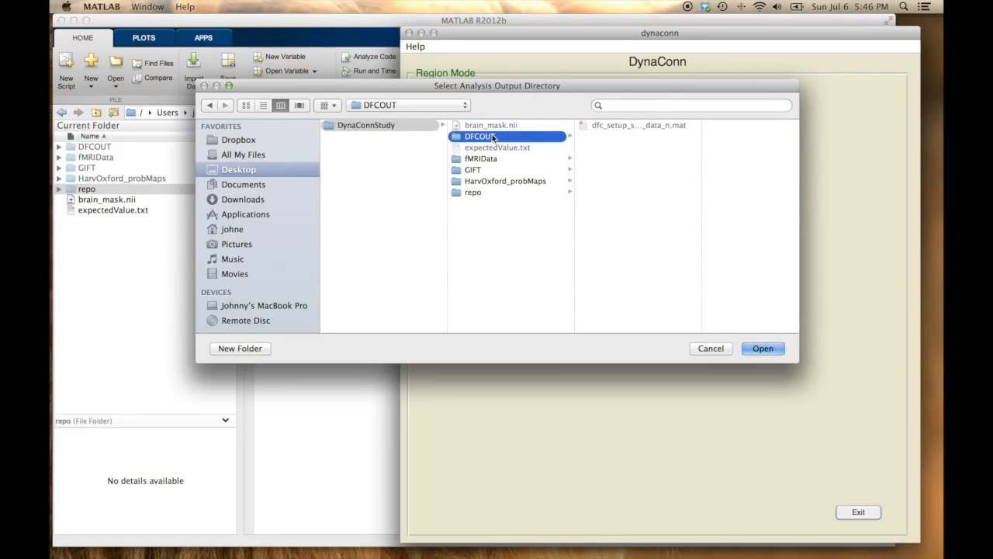
pyautogui.moveTo(700, 143); pyautogui.dragTo(746, 157)
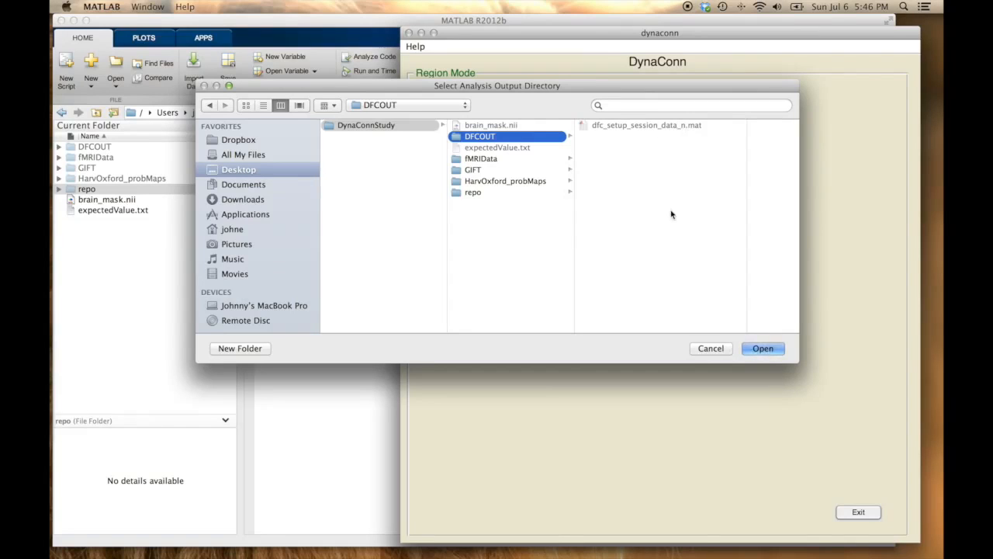
pyautogui.click(759, 351)
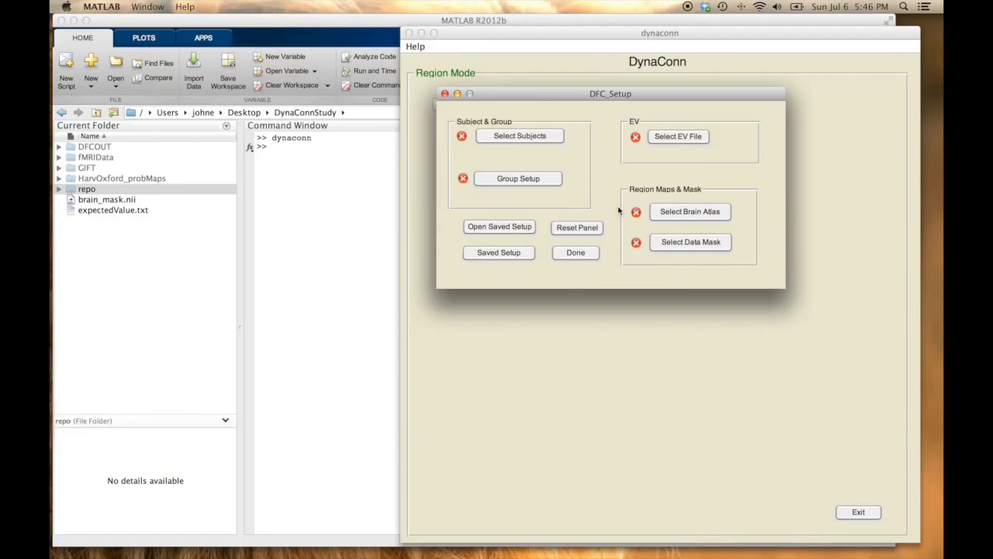
# - Add all subjects from the fMRIData folder in DynaConnStudy to the subject list and finish the subject selection
pyautogui.click(537, 139)
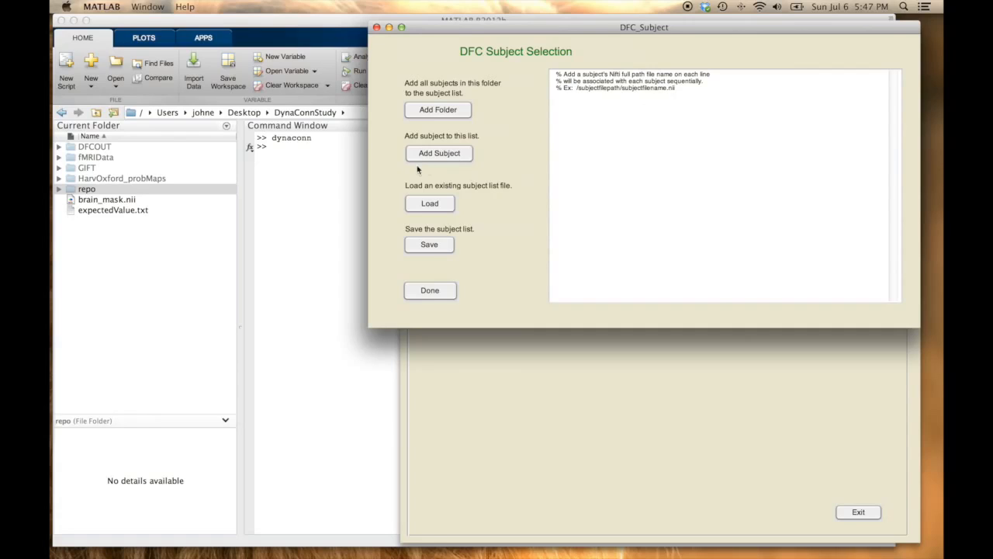
pyautogui.click(437, 111)
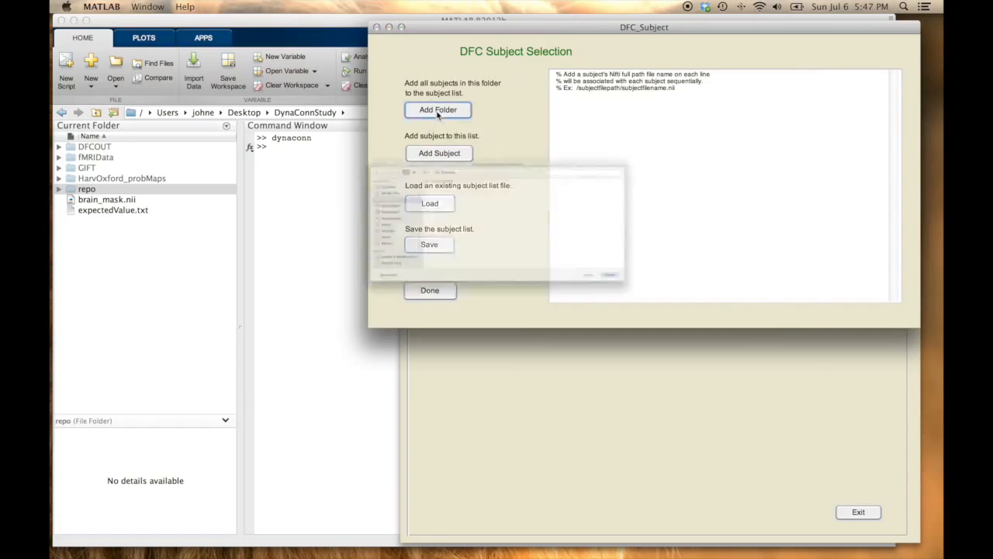
pyautogui.click(389, 127)
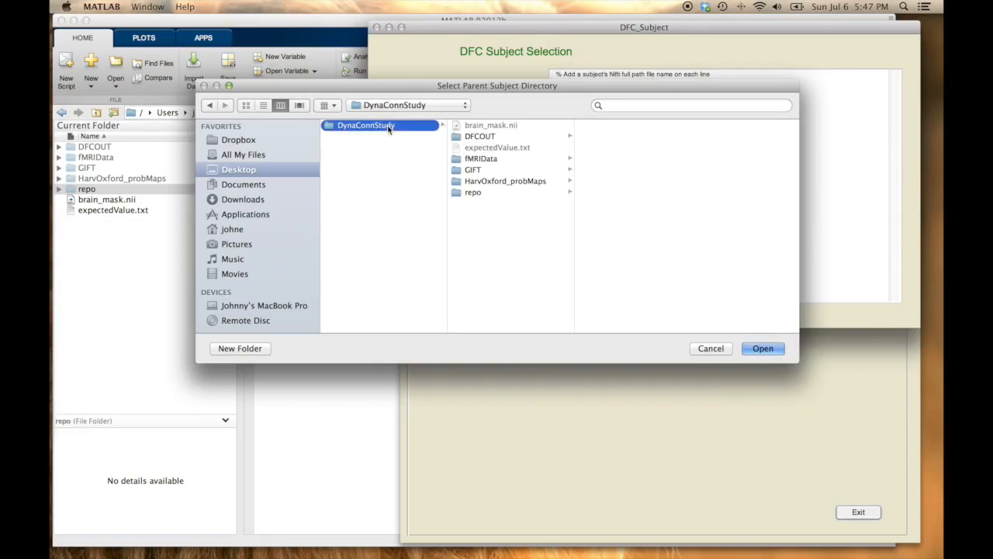
pyautogui.click(489, 159)
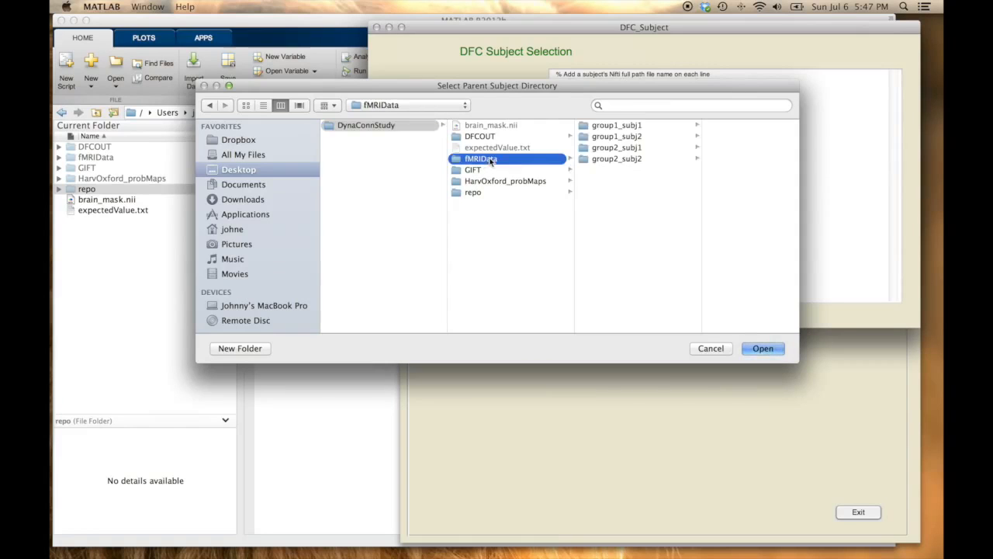
pyautogui.click(613, 126)
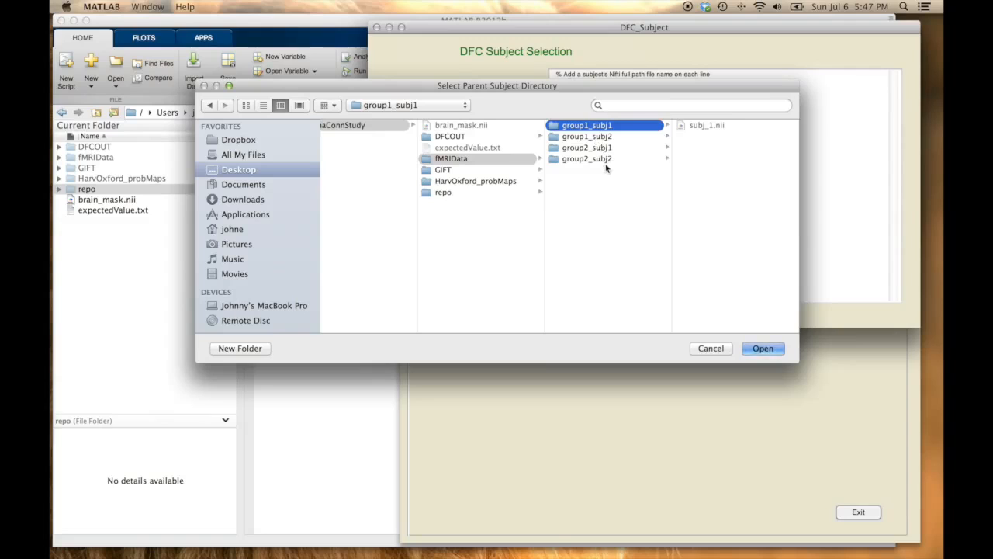
pyautogui.click(497, 161)
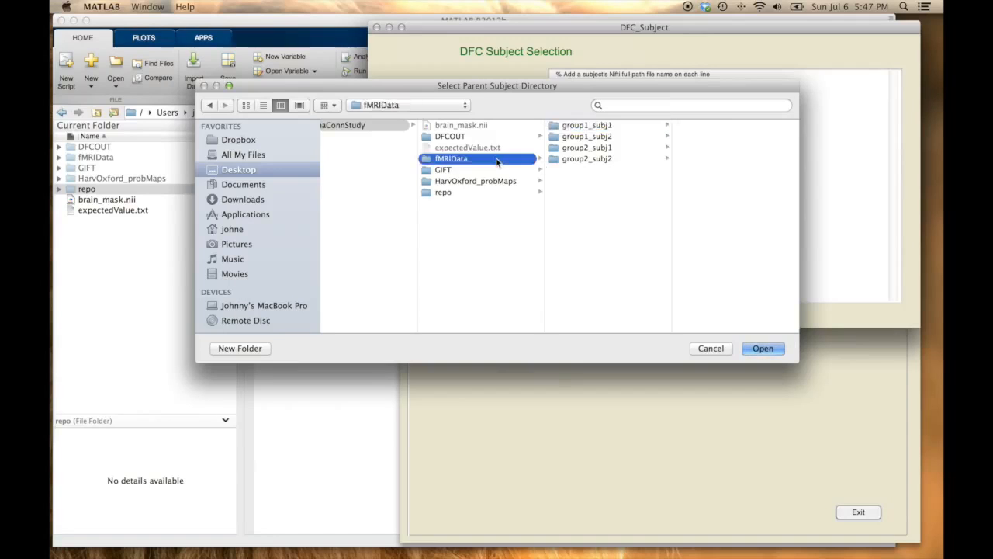
pyautogui.click(760, 348)
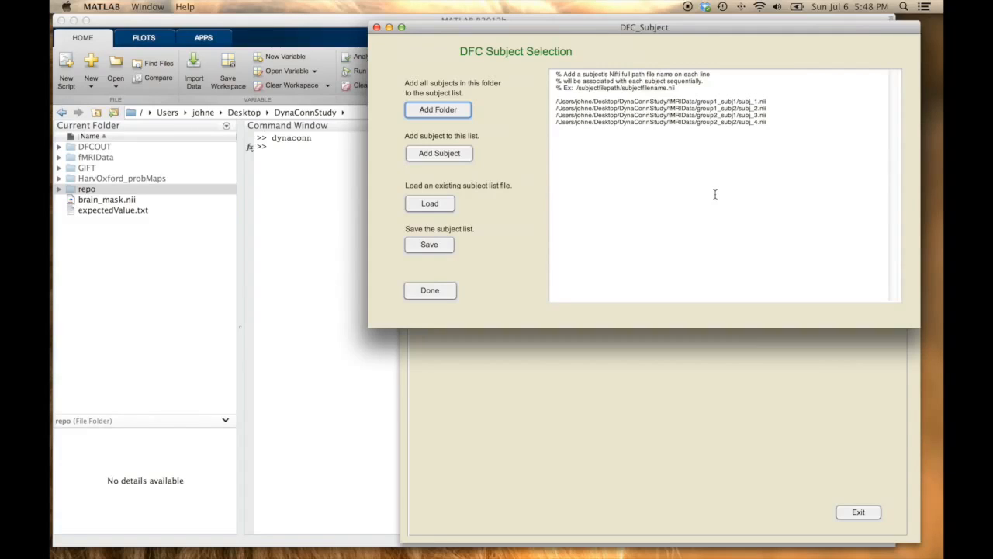
pyautogui.click(426, 296)
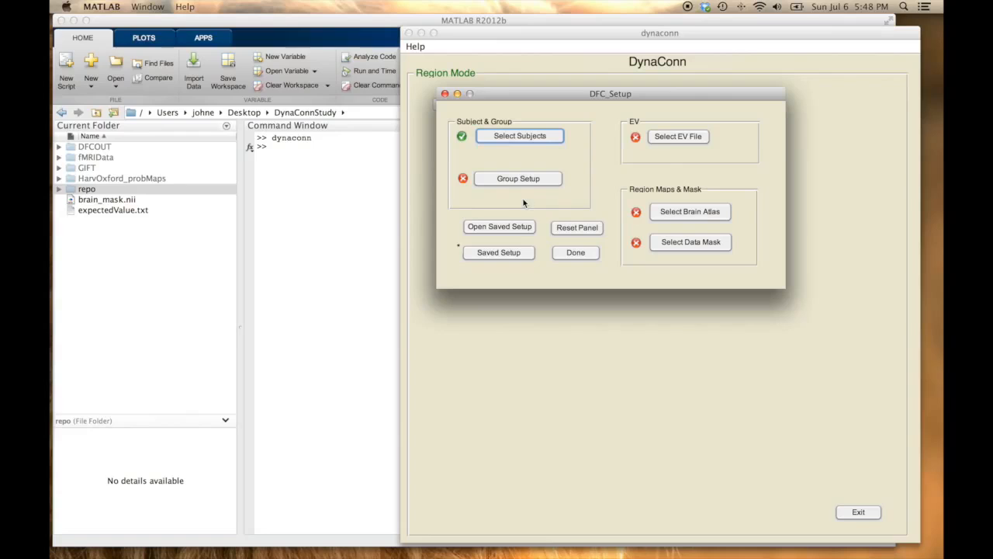
# - Build the group list, assign subj_3 and subj_4 to group 2, and finish the group configuration
pyautogui.click(539, 180)
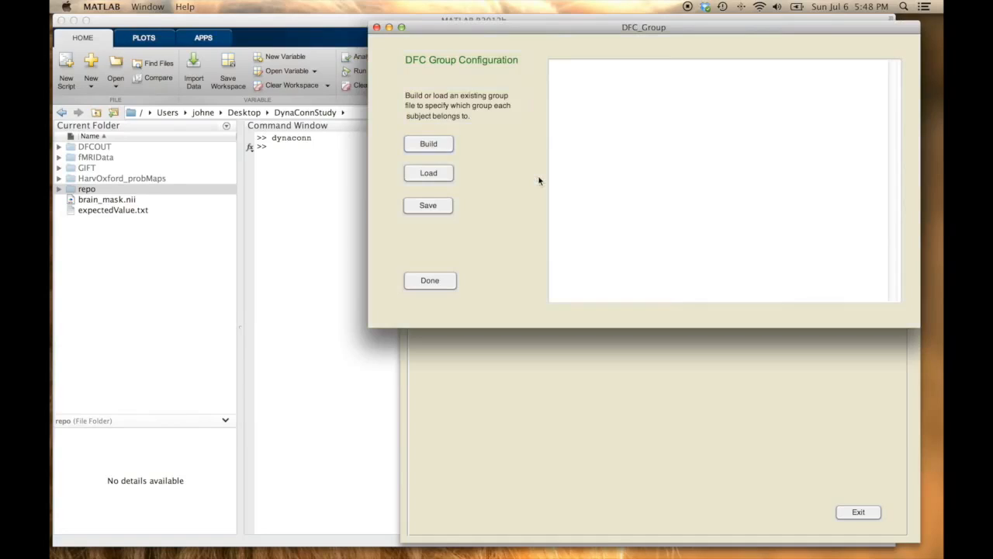
pyautogui.click(430, 145)
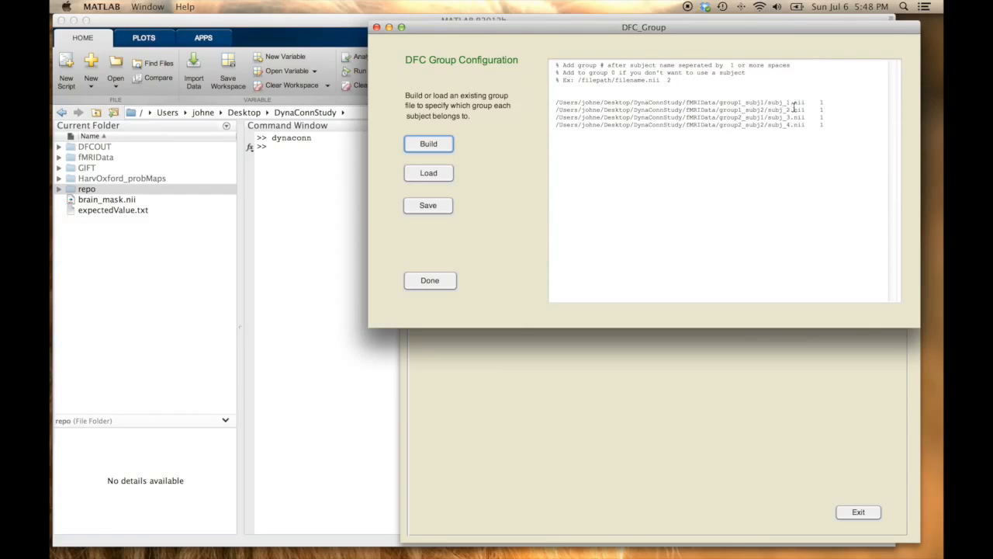
pyautogui.click(829, 118)
pyautogui.press('BackSpace')
pyautogui.write('2')
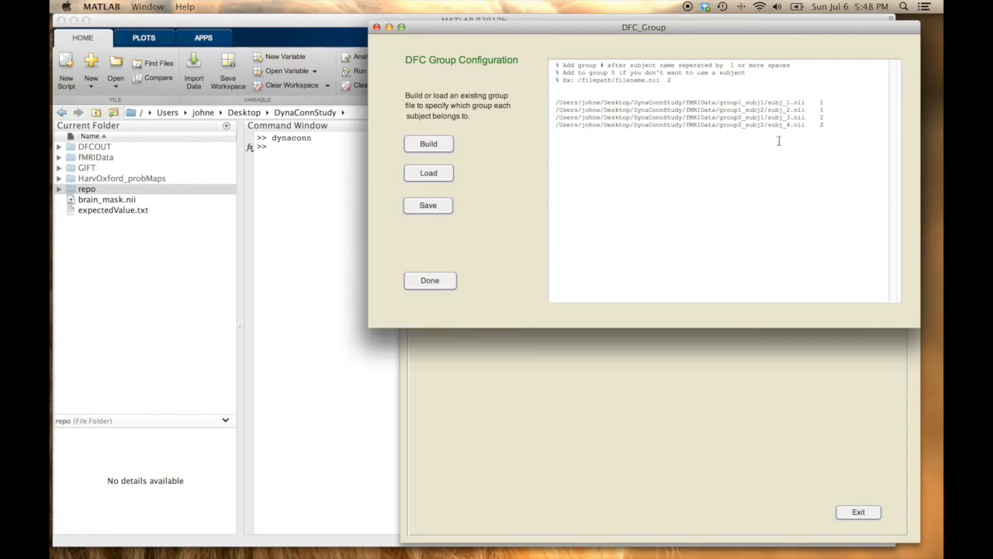
pyautogui.click(431, 280)
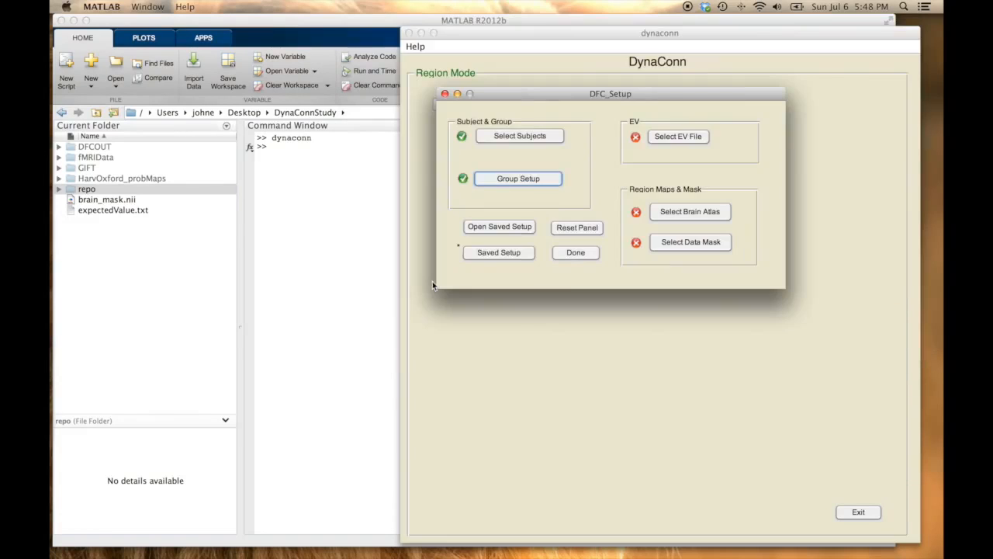
# - Set expectedValue.txt from the DynaConnStudy folder as the one EV file for all subjects and finish the EV setup
pyautogui.click(664, 138)
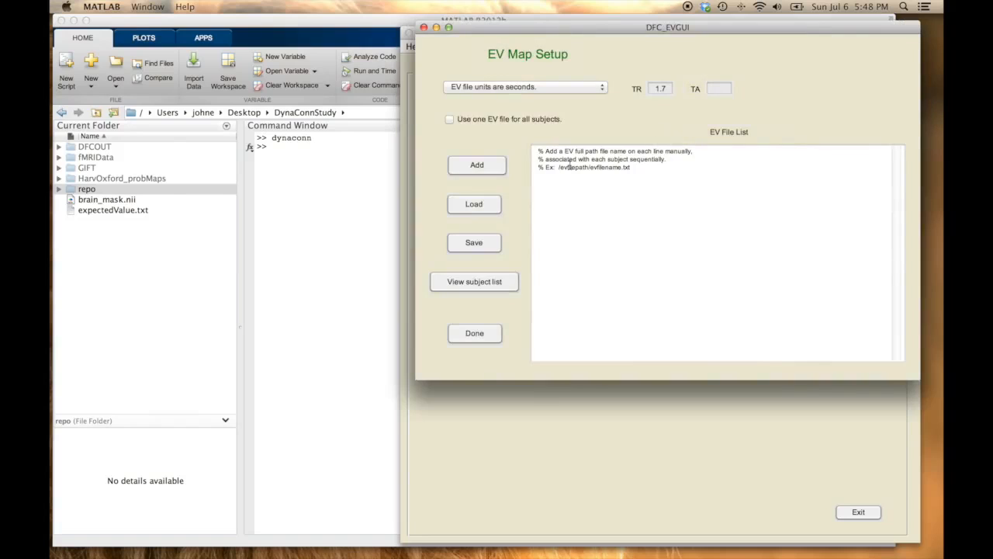
pyautogui.click(449, 119)
pyautogui.click(477, 164)
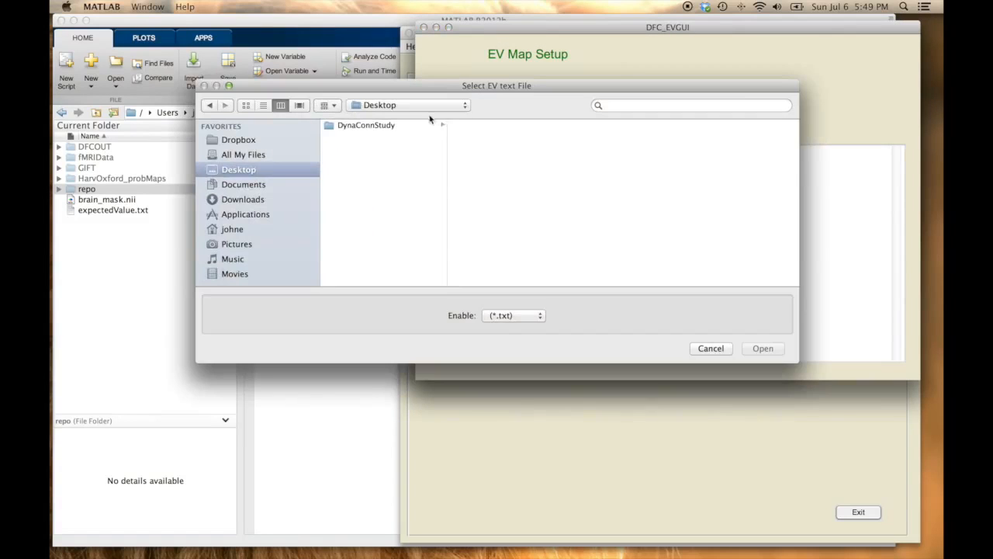
pyautogui.click(410, 126)
pyautogui.click(500, 147)
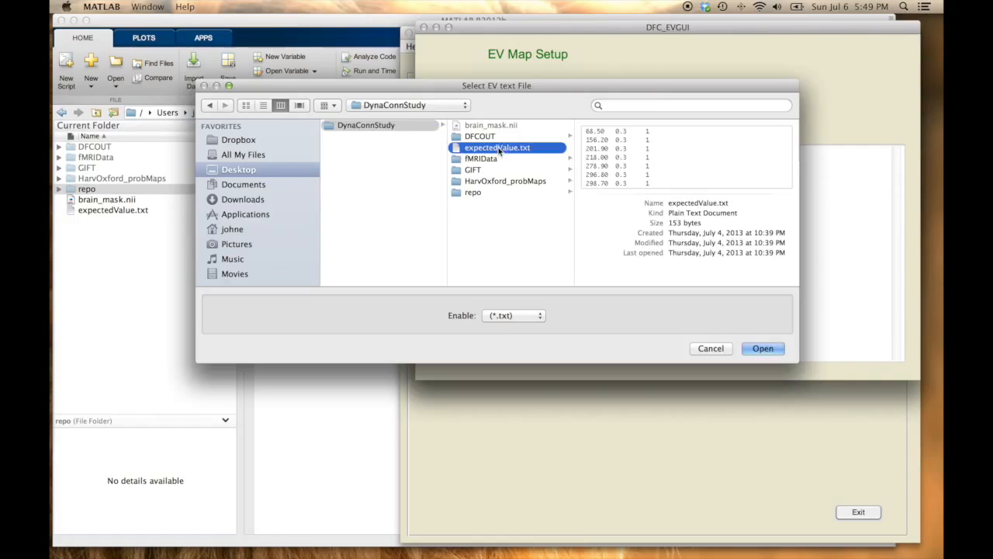
pyautogui.click(773, 354)
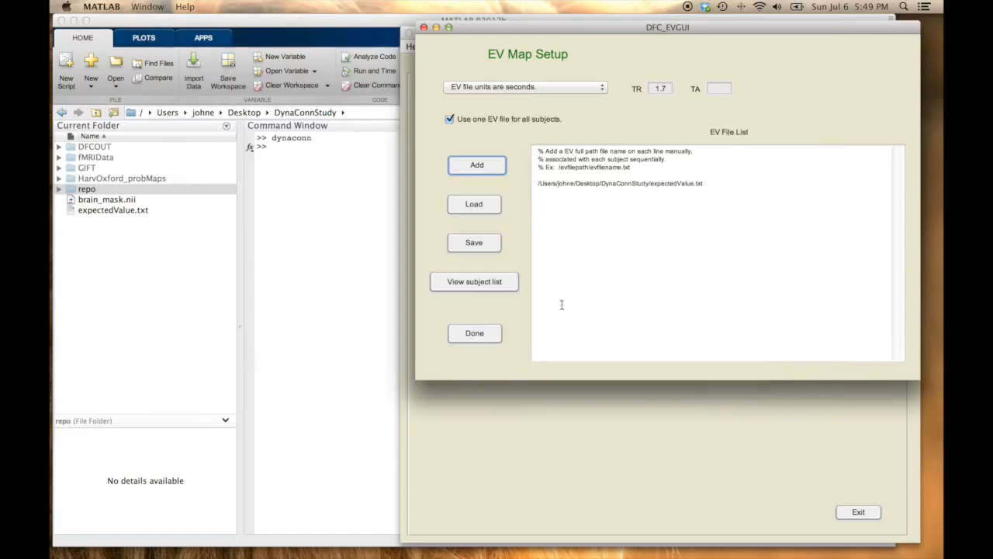
pyautogui.click(475, 333)
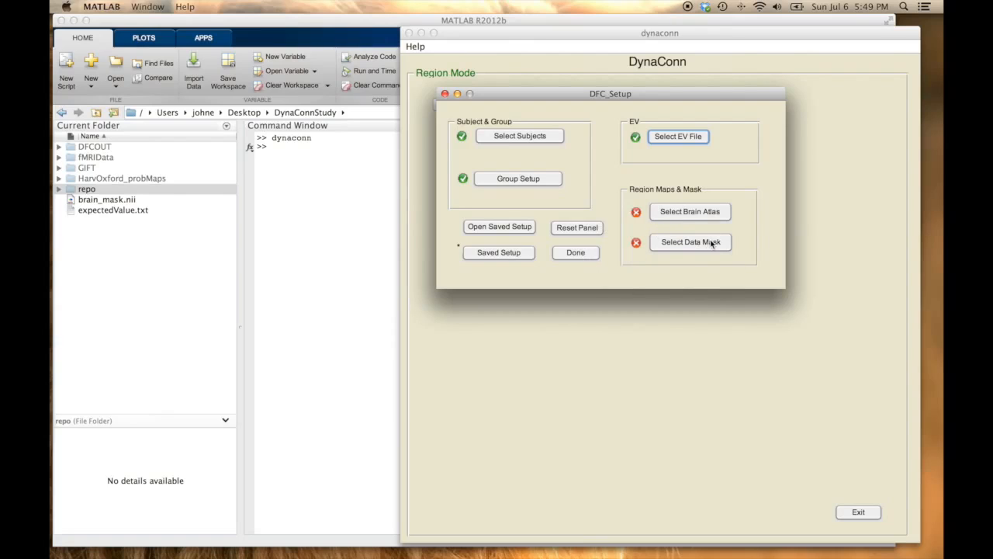
# - Complete the Region mode setup and generate the region average data for all subjects
pyautogui.click(577, 253)
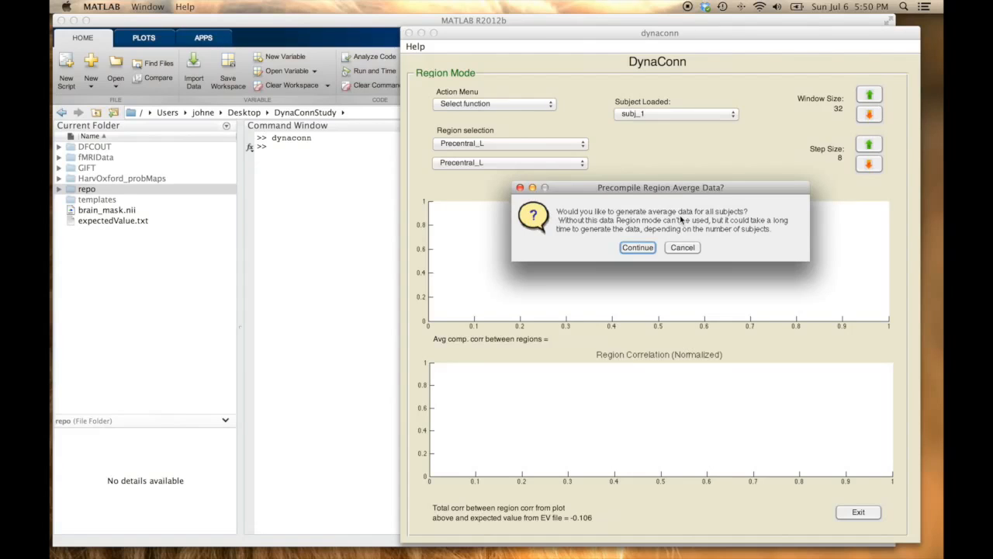
pyautogui.click(644, 249)
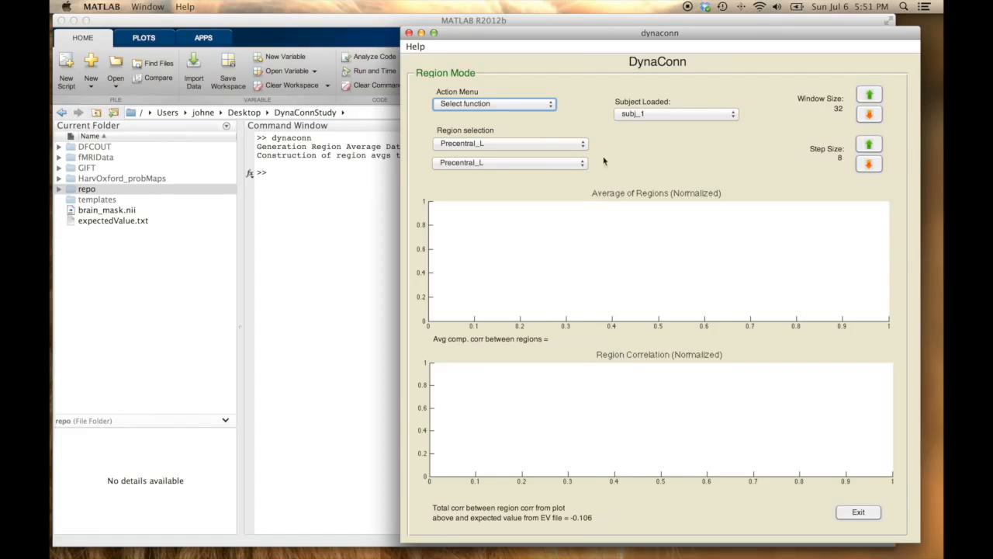
# - Plot region Precentral_L against Frontal_Sup_R and load subj_2 for the comparison
pyautogui.click(543, 163)
pyautogui.click(542, 202)
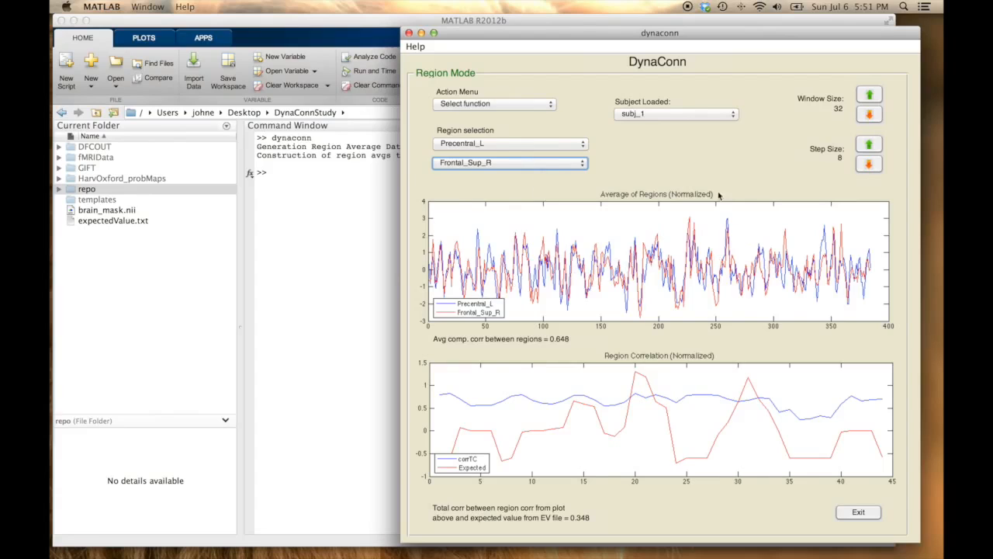
pyautogui.click(677, 115)
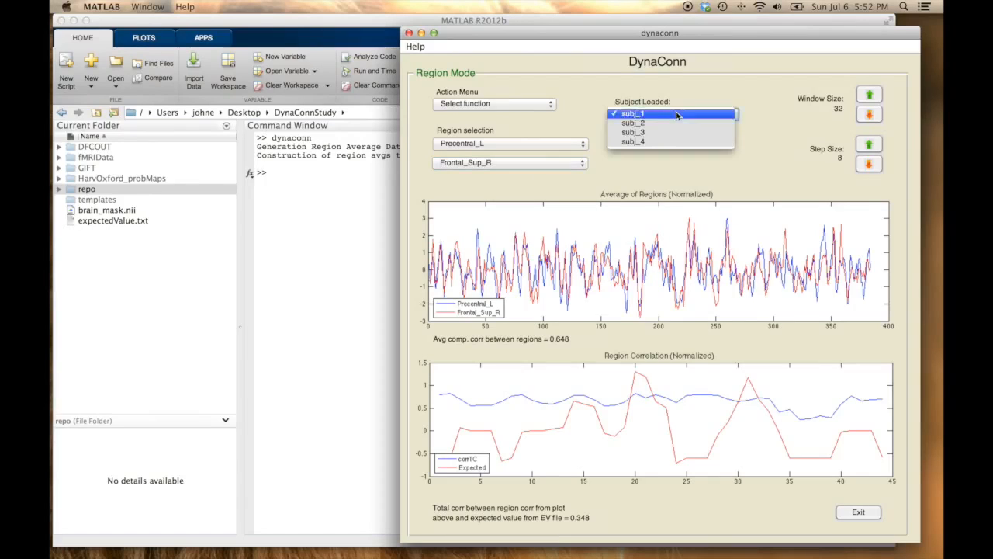
pyautogui.click(669, 122)
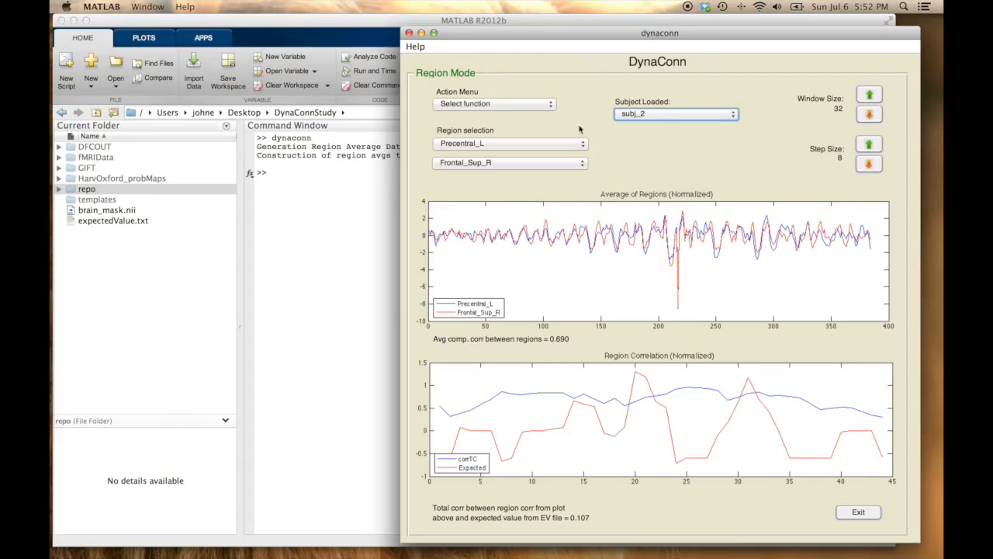
# - Change to Group mode and complete its setup with DFCOUT as the output directory, loading the previous session
pyautogui.click(521, 108)
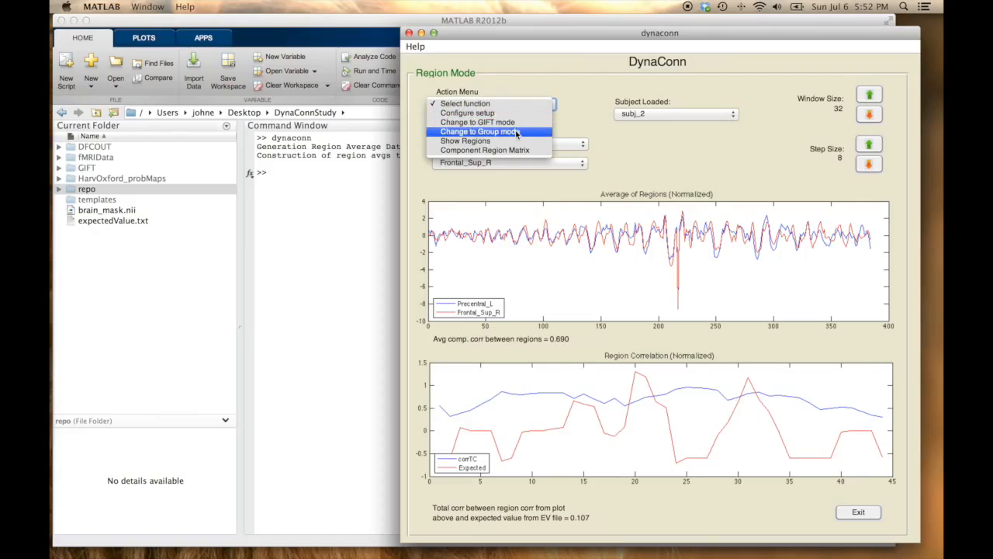
pyautogui.click(517, 132)
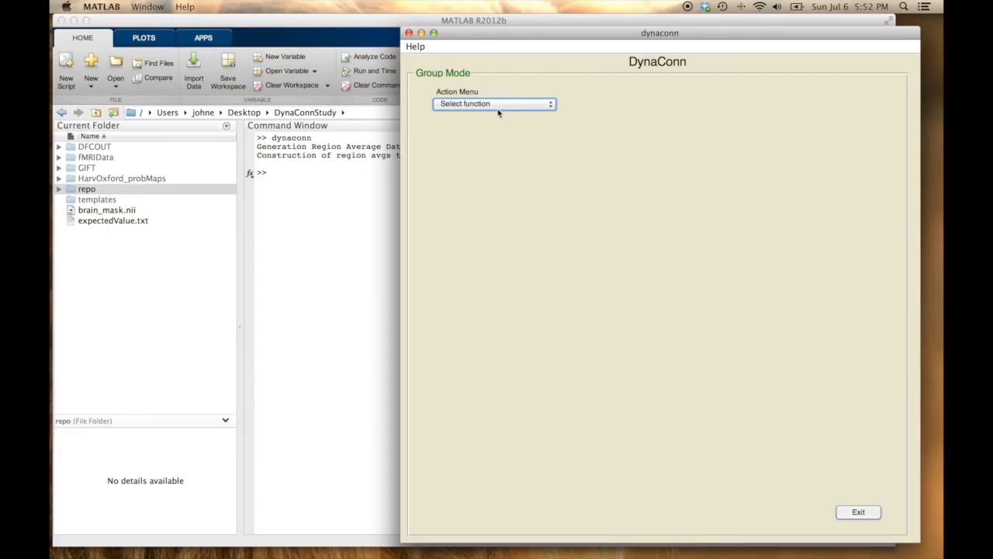
pyautogui.click(488, 107)
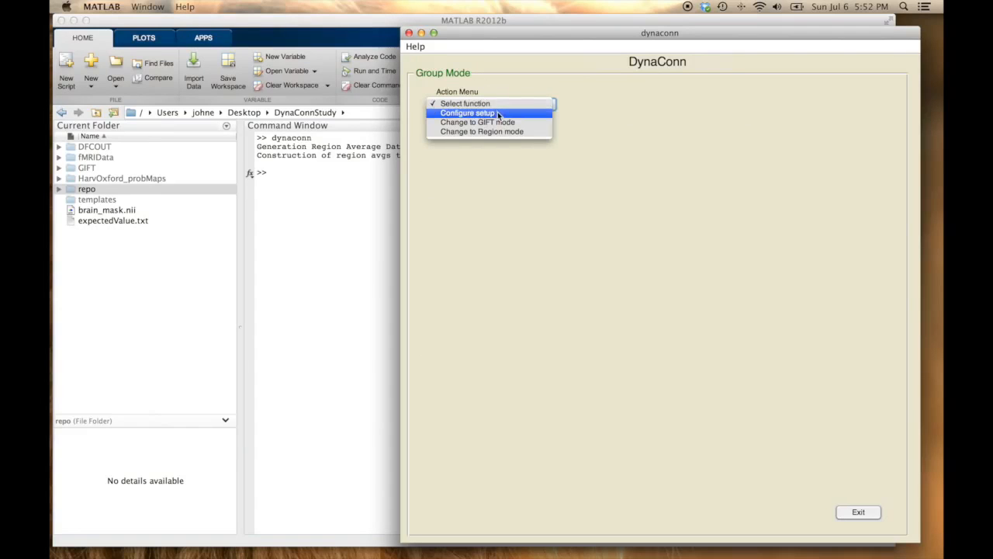
pyautogui.click(498, 114)
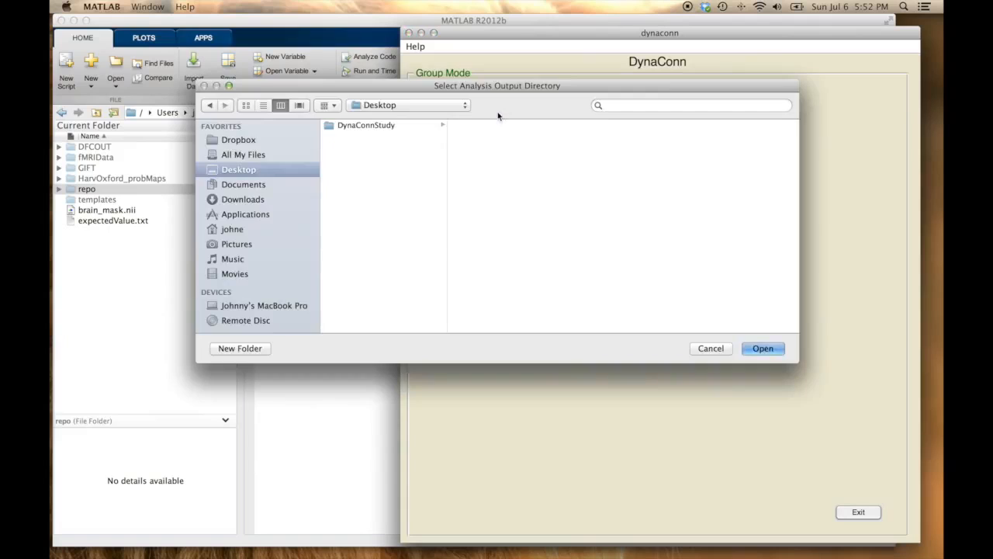
pyautogui.click(396, 129)
pyautogui.click(477, 138)
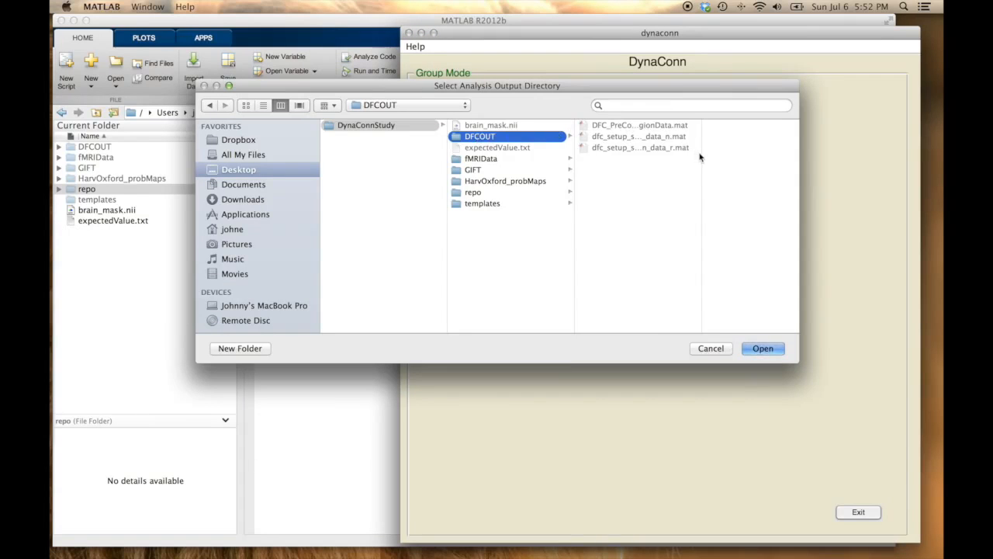
pyautogui.moveTo(700, 153); pyautogui.dragTo(775, 167)
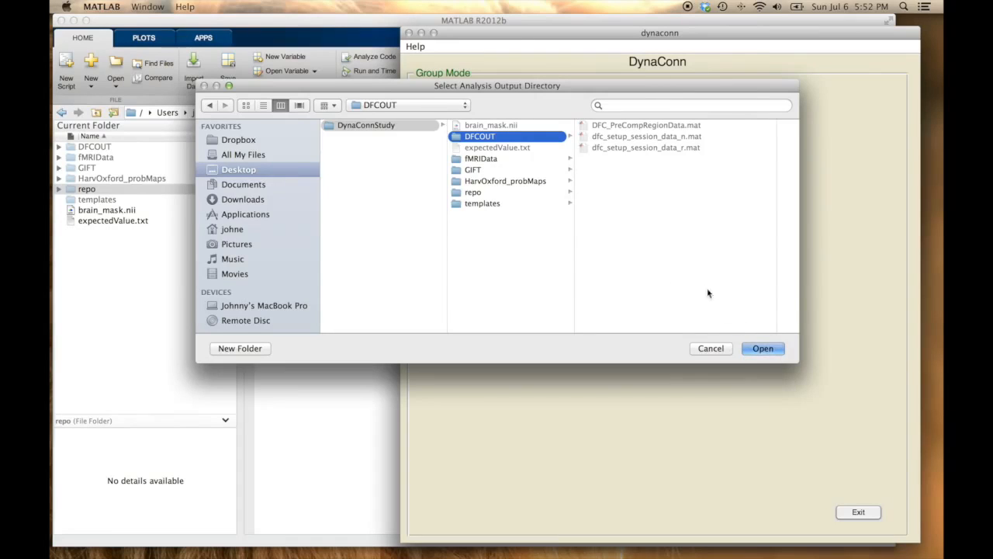
pyautogui.click(763, 348)
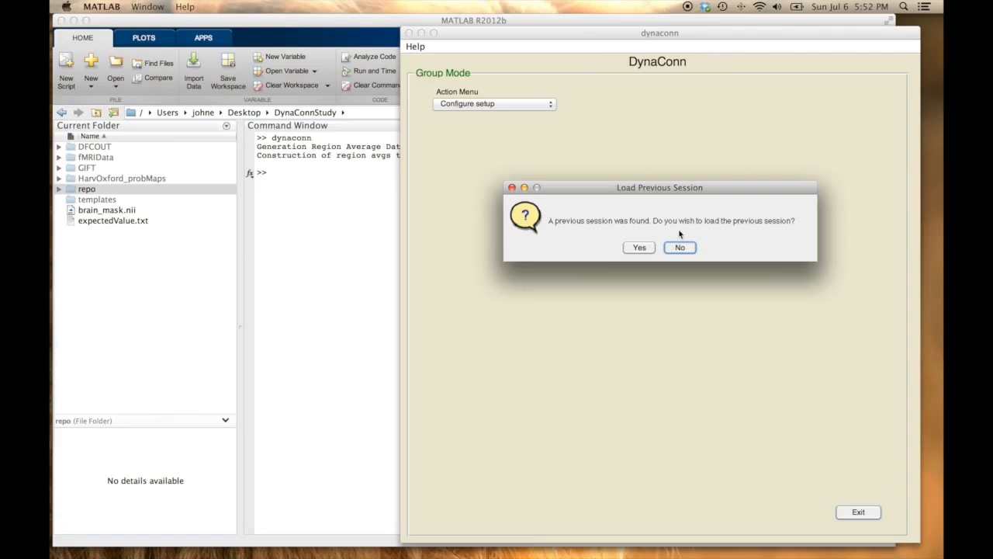
pyautogui.click(640, 248)
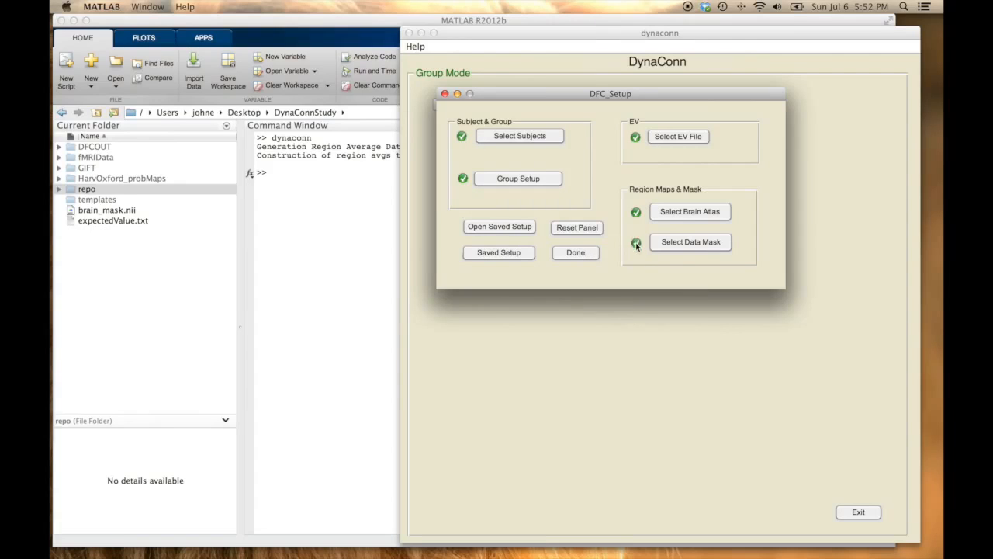
pyautogui.click(575, 253)
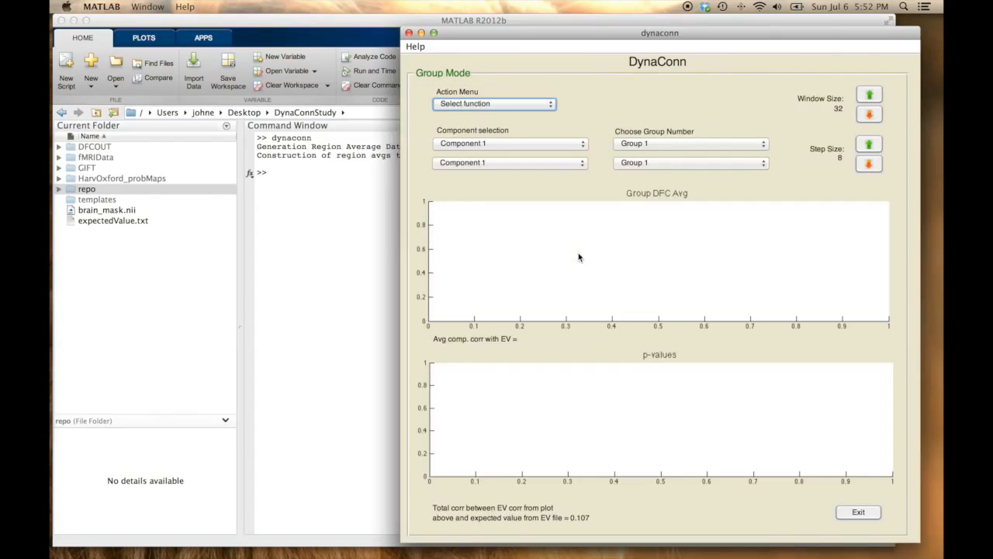
# - Plot Component 1 against Component 3 and compare Group 1 with Group 2
pyautogui.click(543, 162)
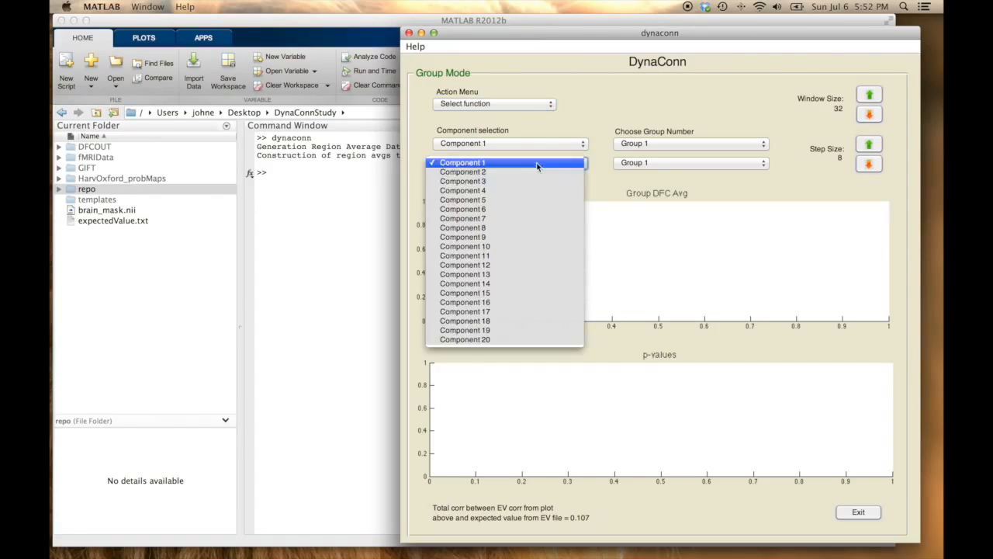
pyautogui.click(522, 180)
pyautogui.click(650, 162)
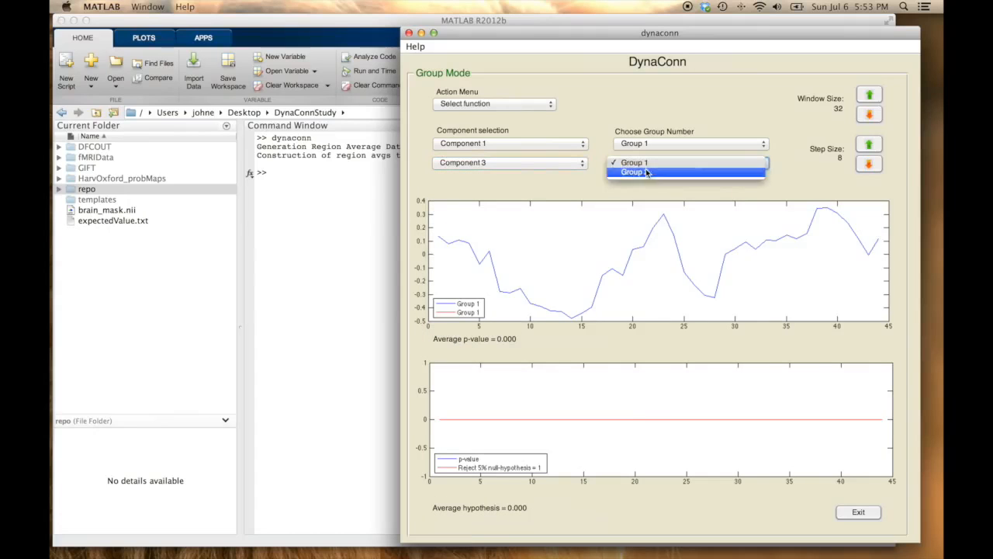
pyautogui.click(647, 172)
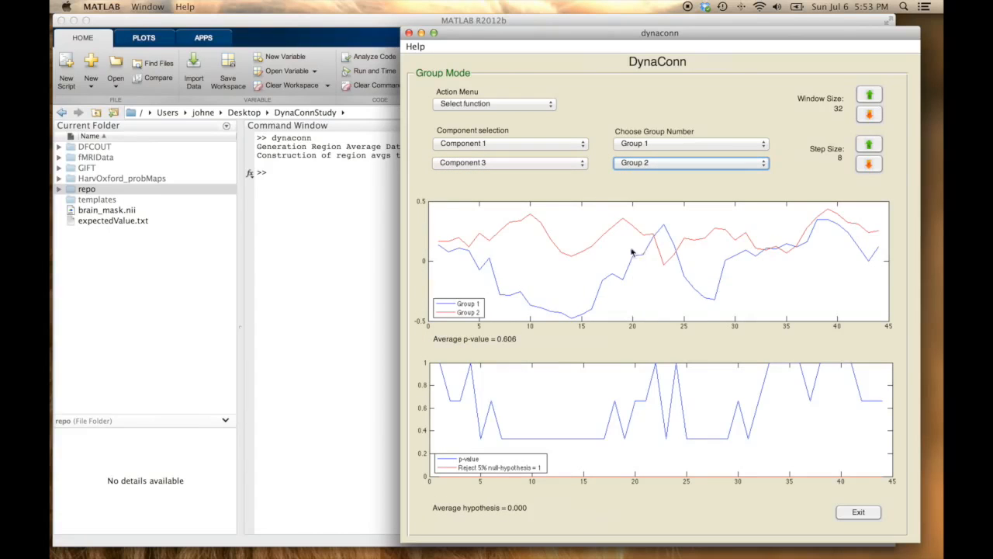